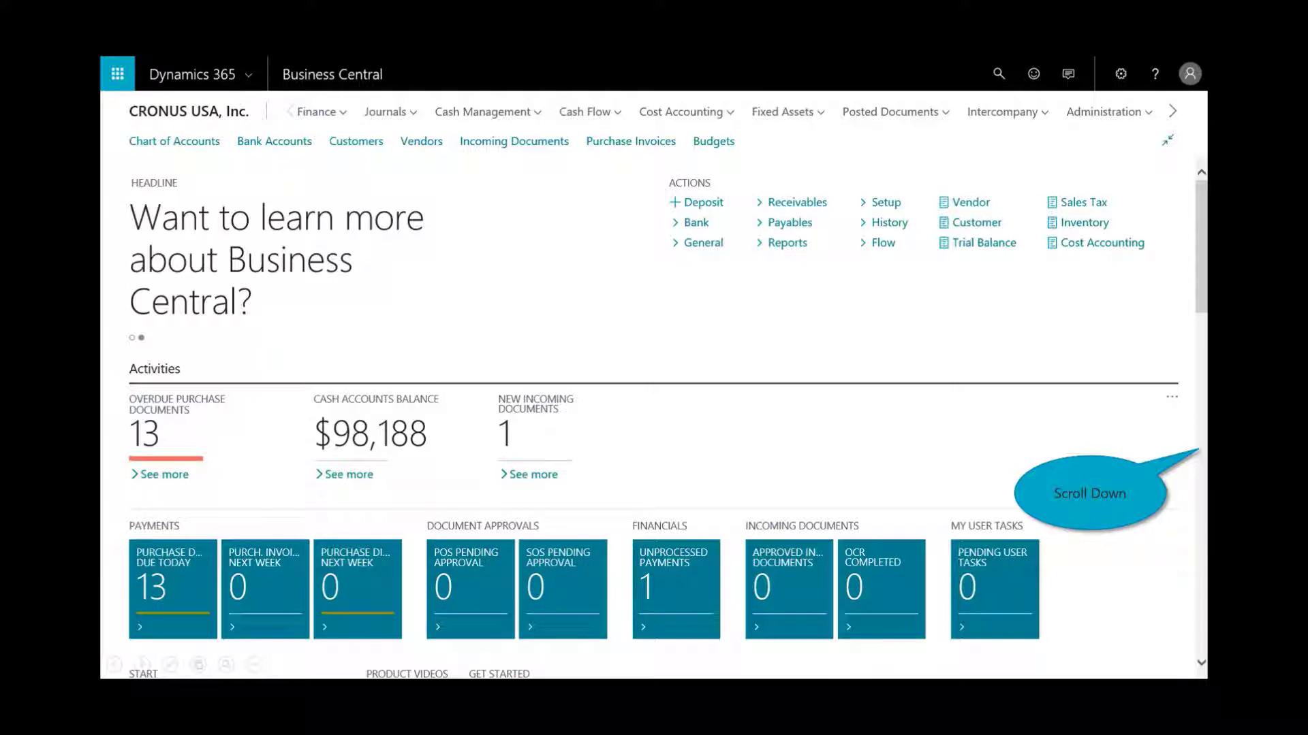
- Drill into the June 2018 receivables of the Cash Flow Forecast, examine the first posted sales invoice, and close it
{"action": "scroll", "coordinate": [1197, 496], "scroll_direction": "down", "scroll_amount": 10}
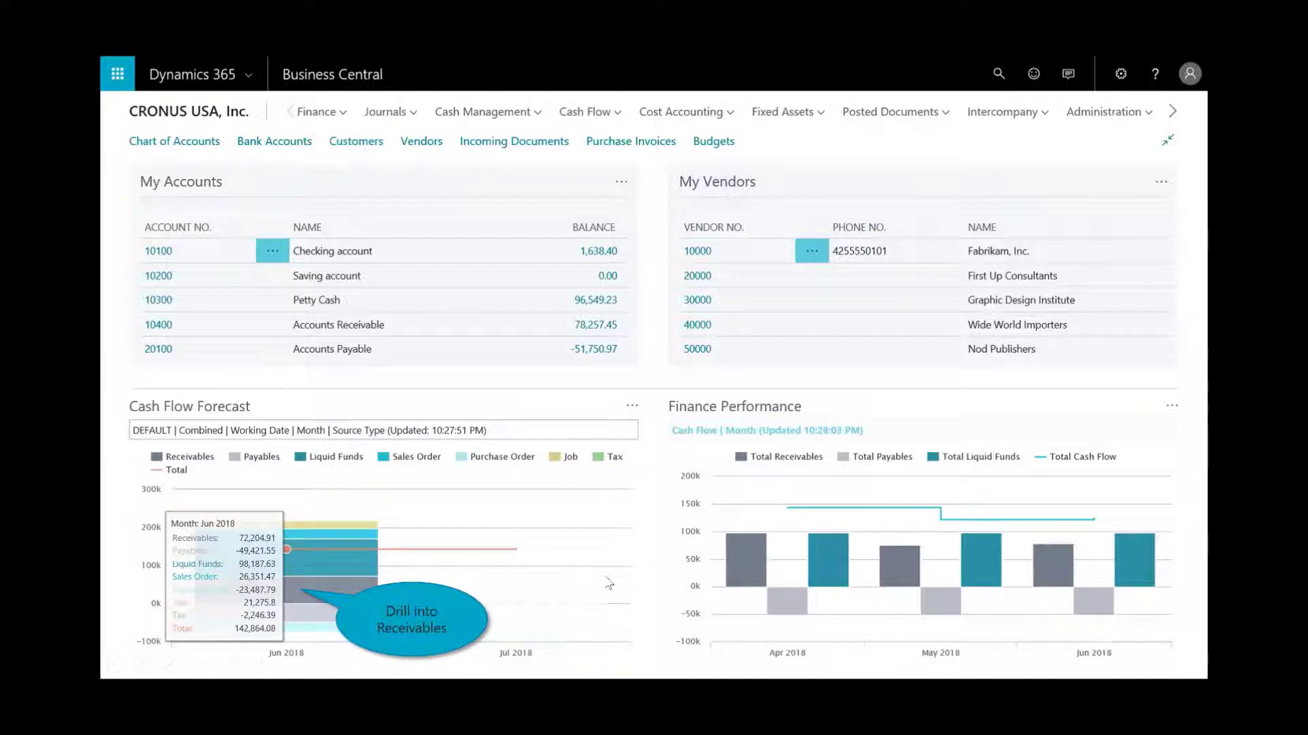
{"action": "left_click", "coordinate": [312, 590]}
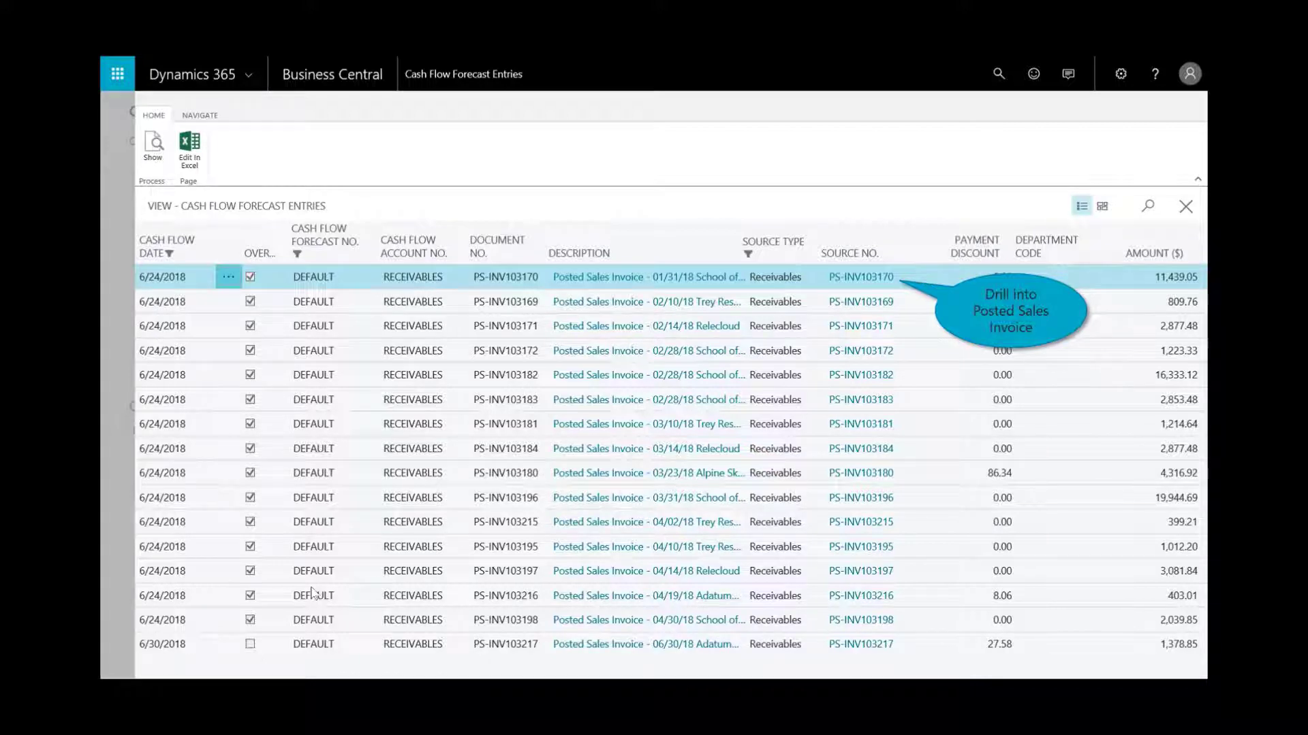
{"action": "left_click", "coordinate": [871, 286]}
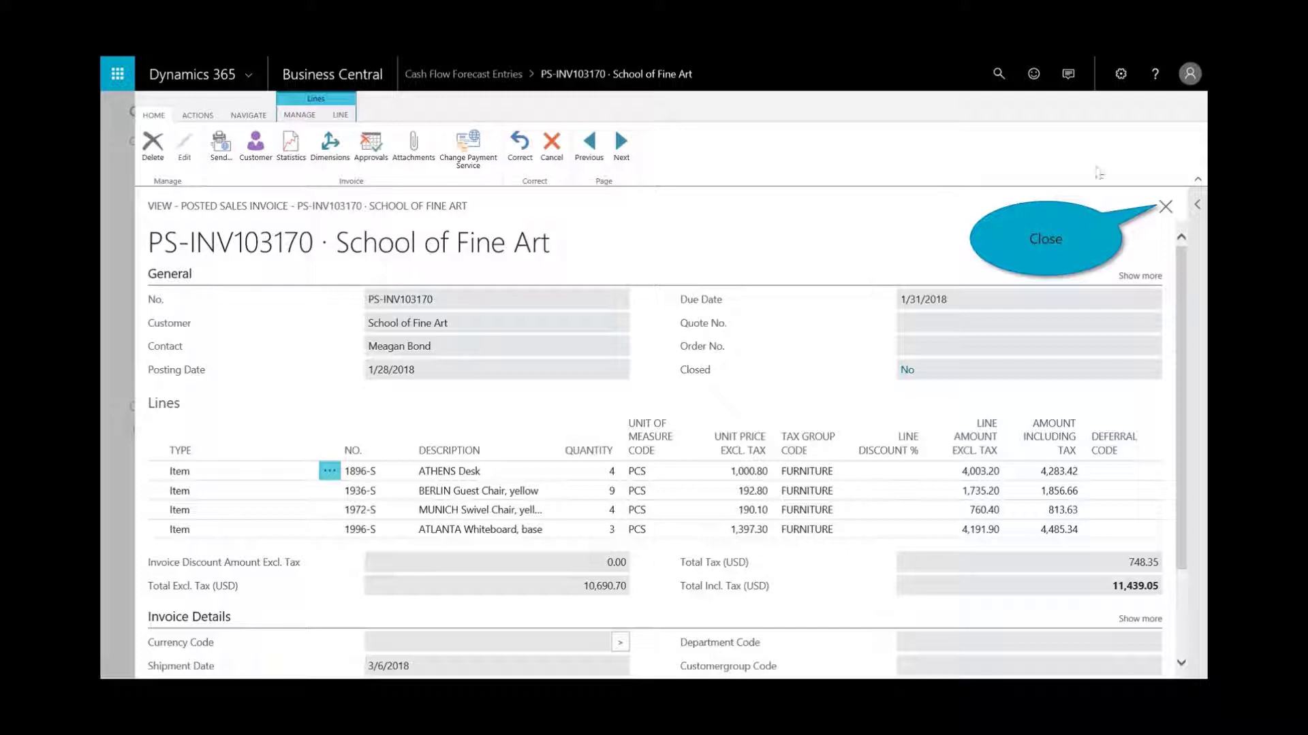
{"action": "left_click", "coordinate": [1166, 208]}
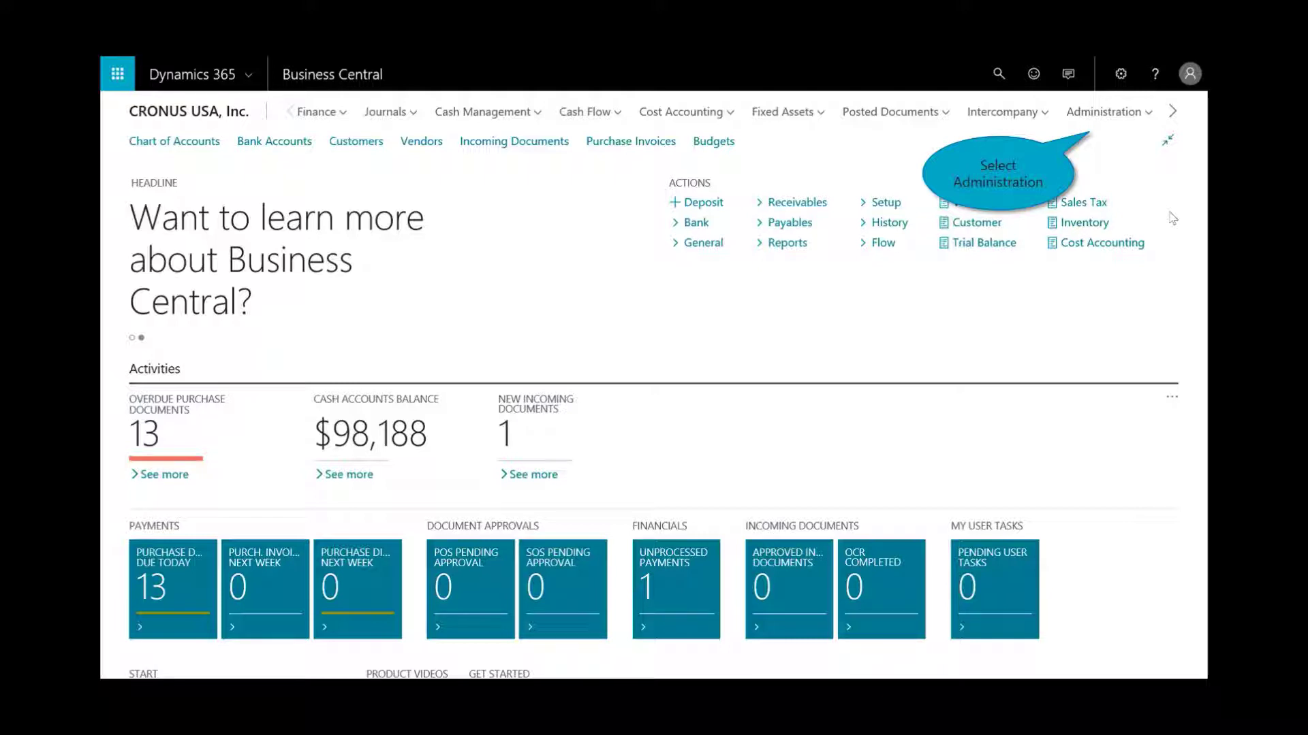
- Review the Accounting Periods list under Administration and return to the home page
{"action": "left_click", "coordinate": [1093, 119]}
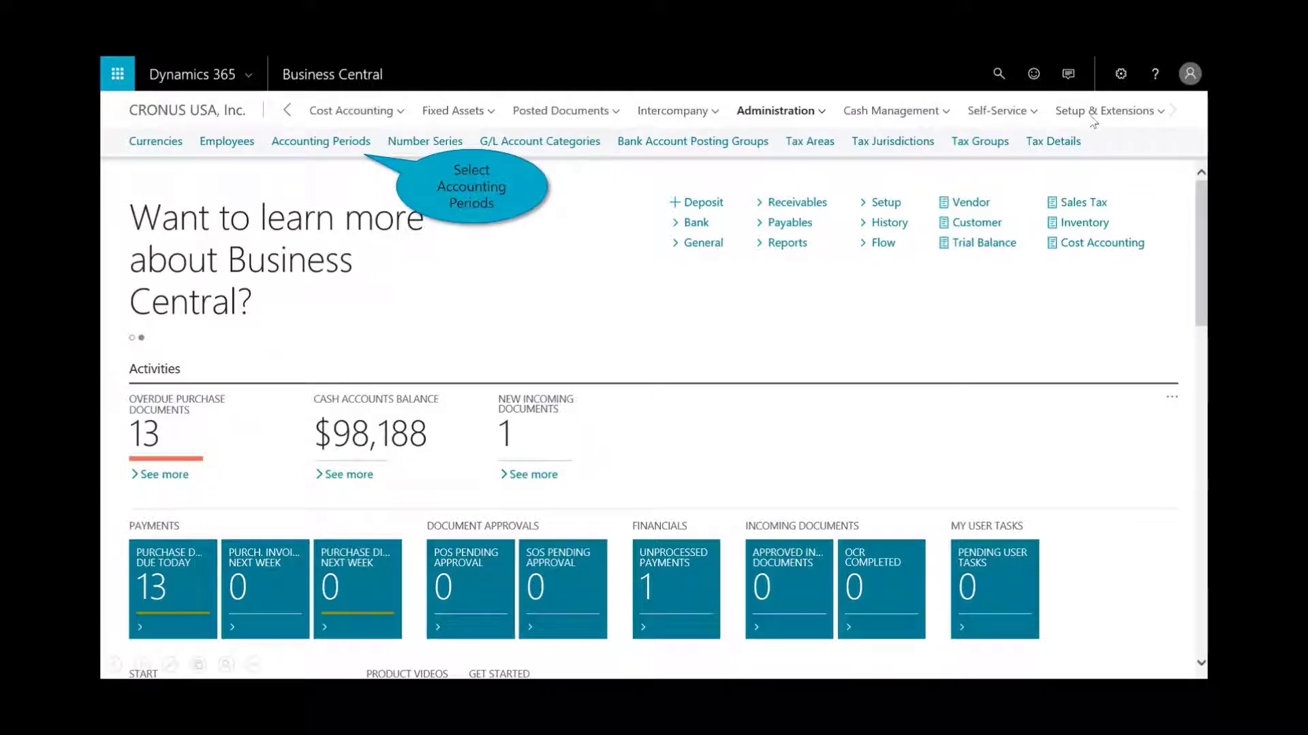
{"action": "left_click", "coordinate": [334, 141]}
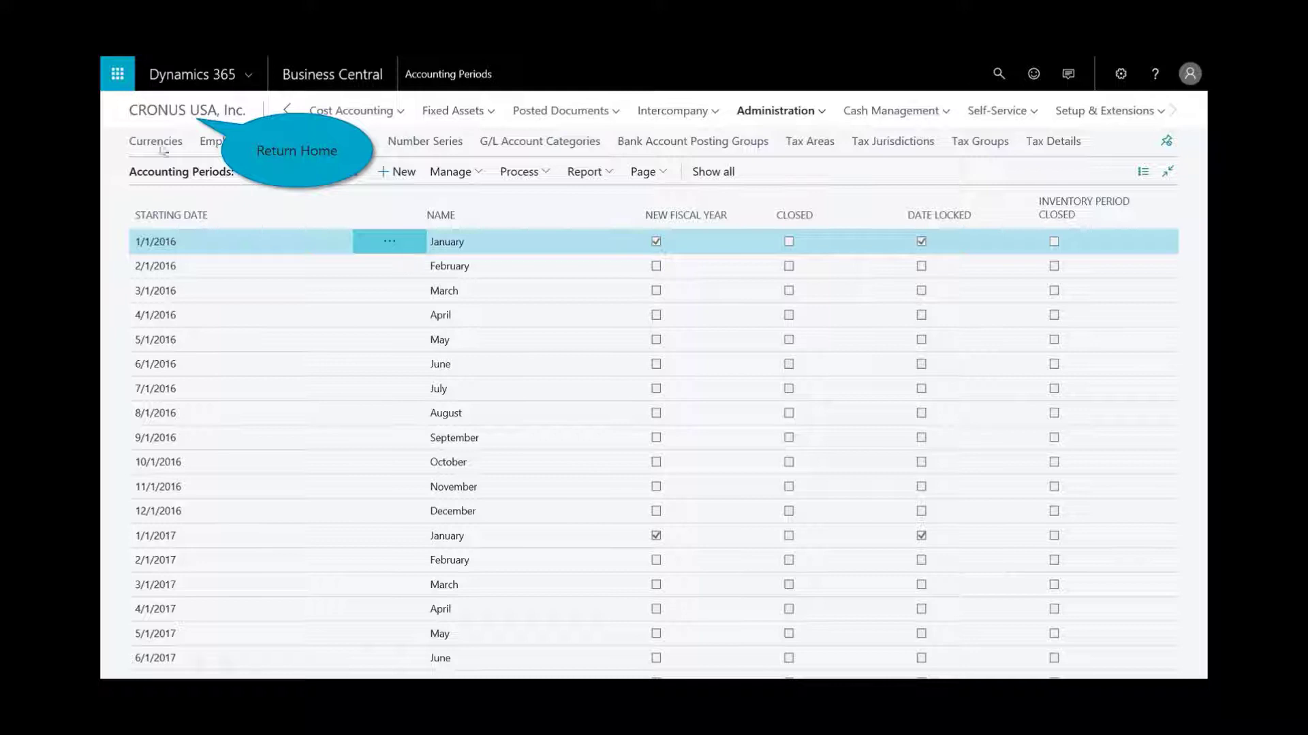
{"action": "left_click", "coordinate": [192, 117]}
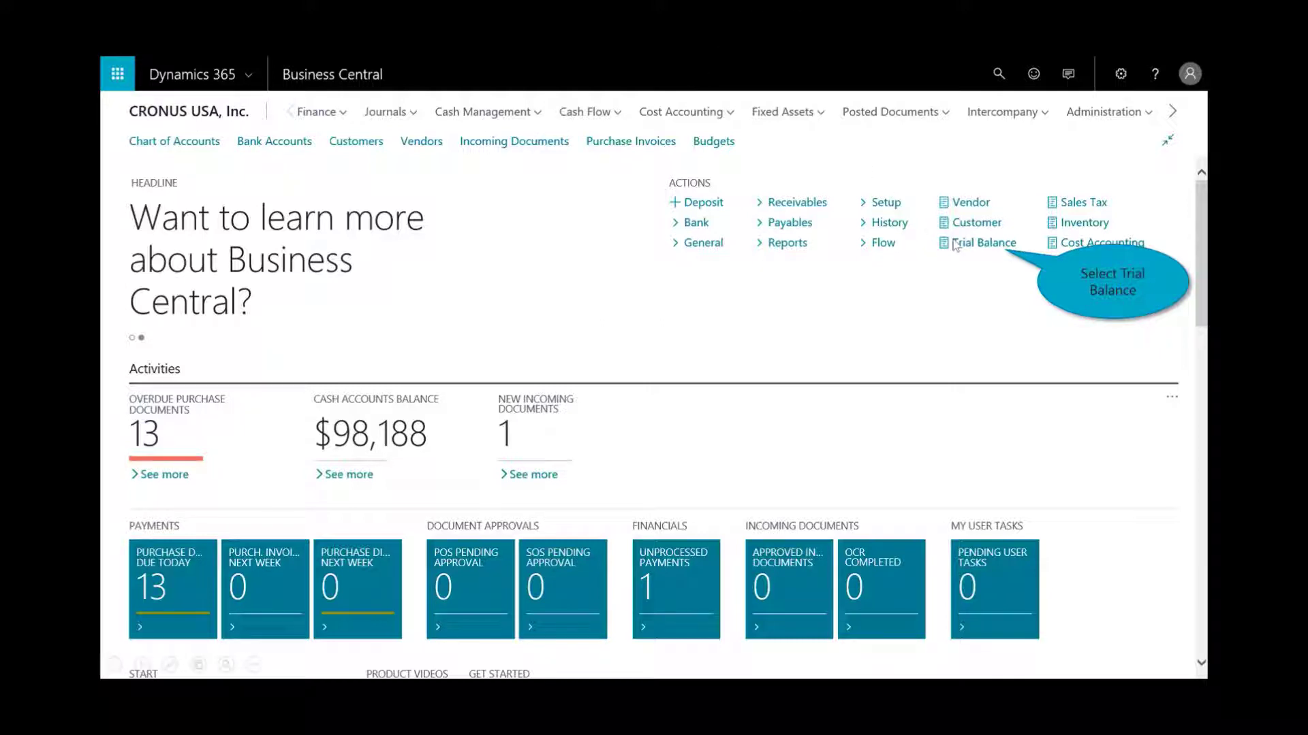
- View the Trial Balance Detail/Summary report and close the preview
{"action": "left_click", "coordinate": [989, 246]}
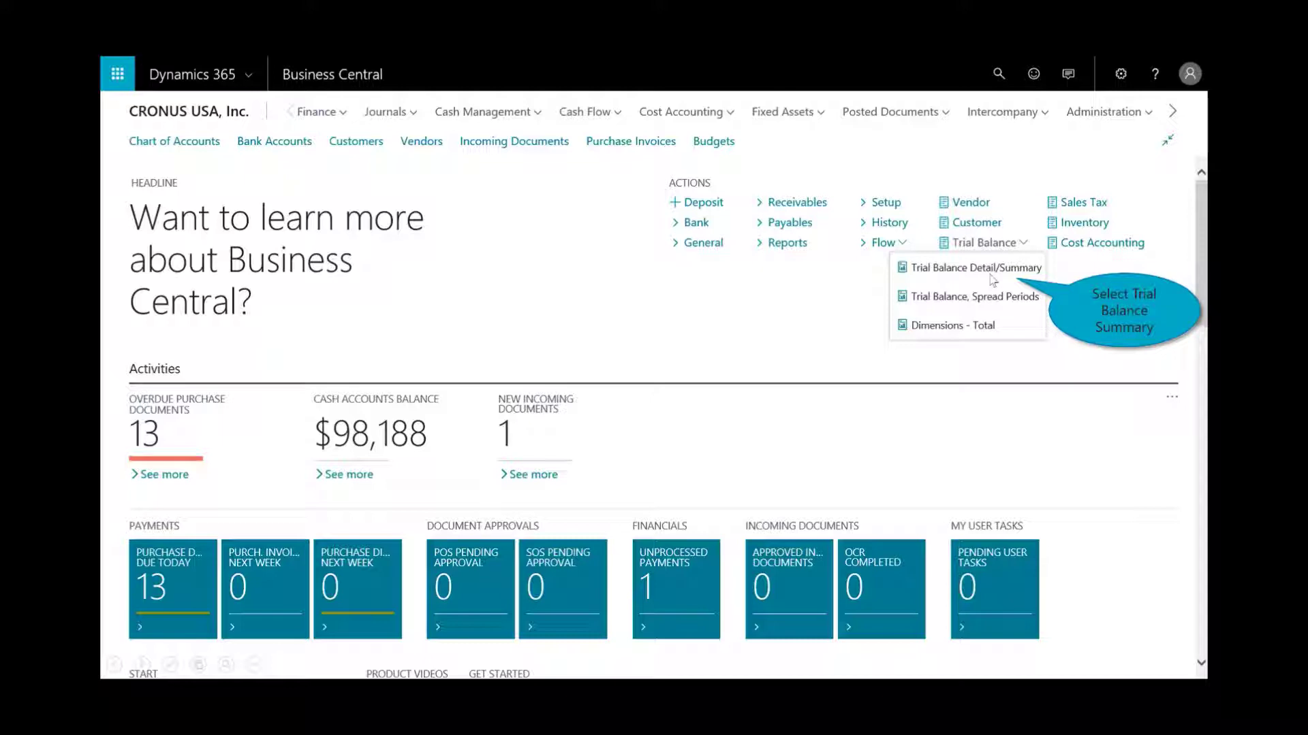
{"action": "left_click", "coordinate": [991, 272]}
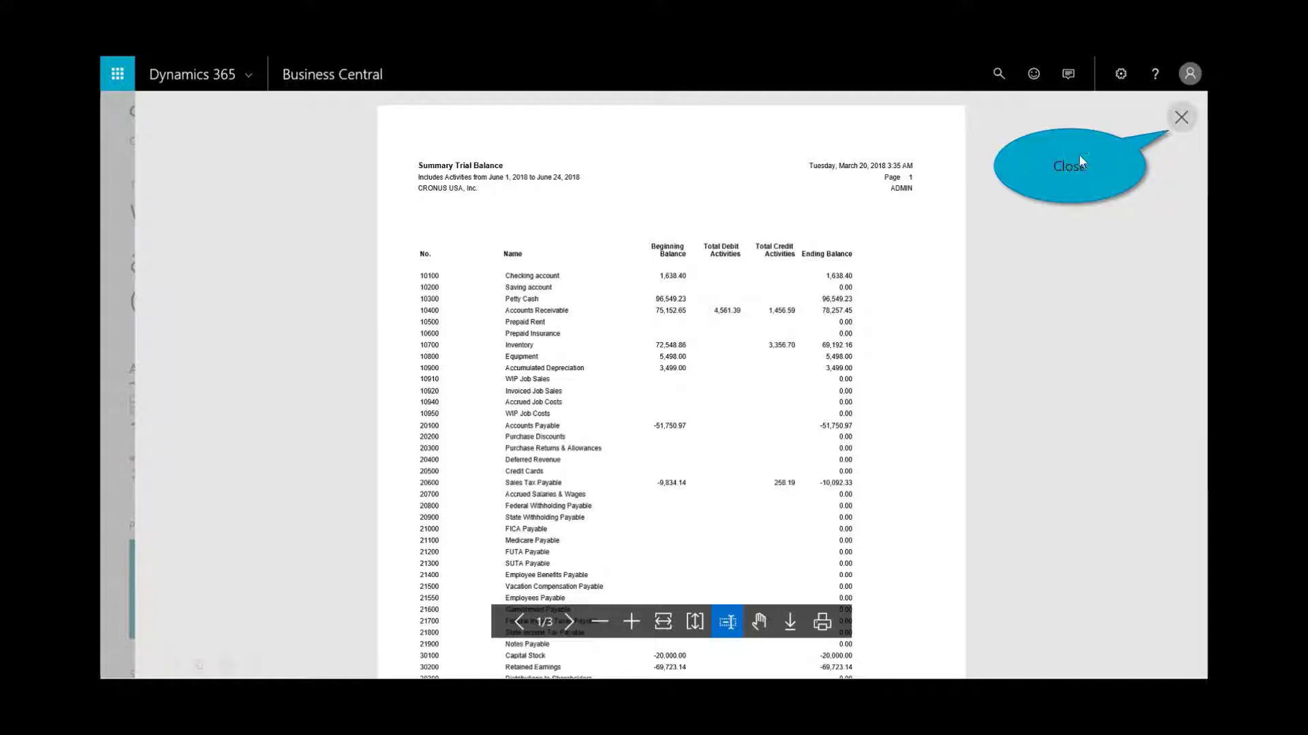
{"action": "left_click", "coordinate": [1181, 120]}
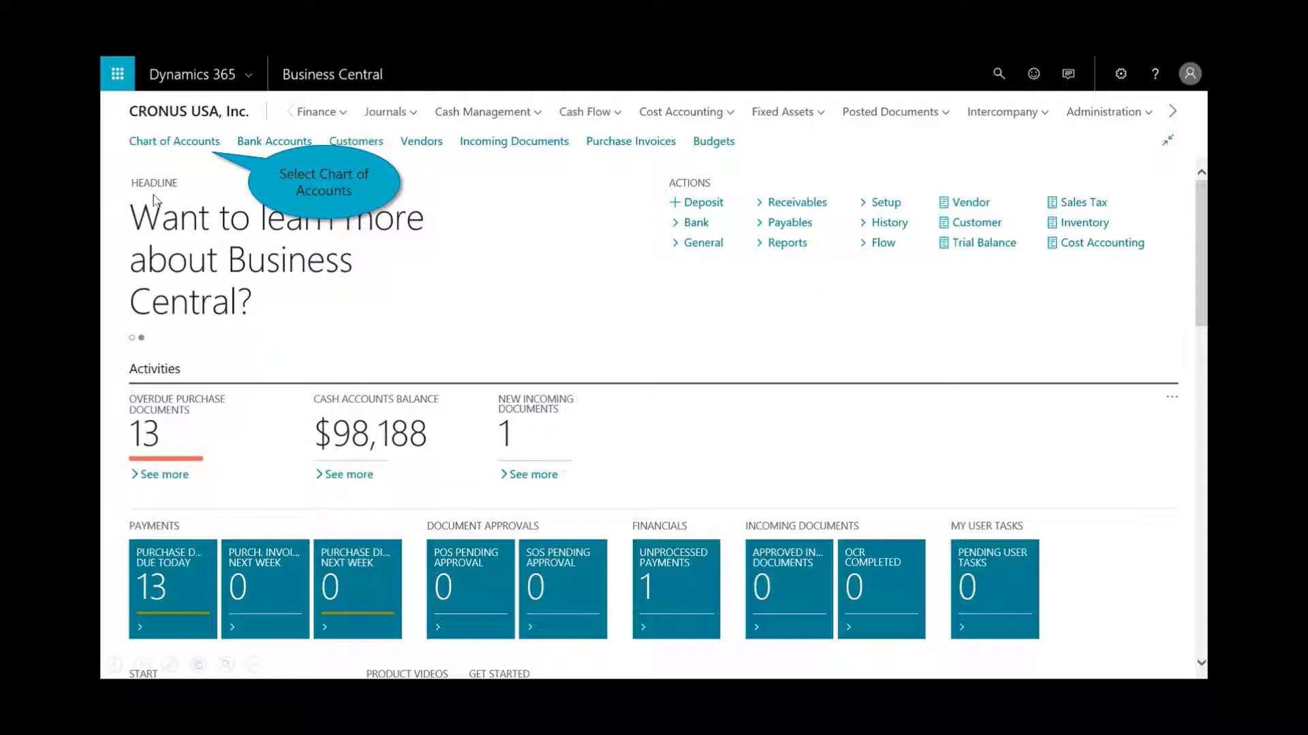
- Search the Chart of Accounts for "Travel"
{"action": "left_click", "coordinate": [183, 143]}
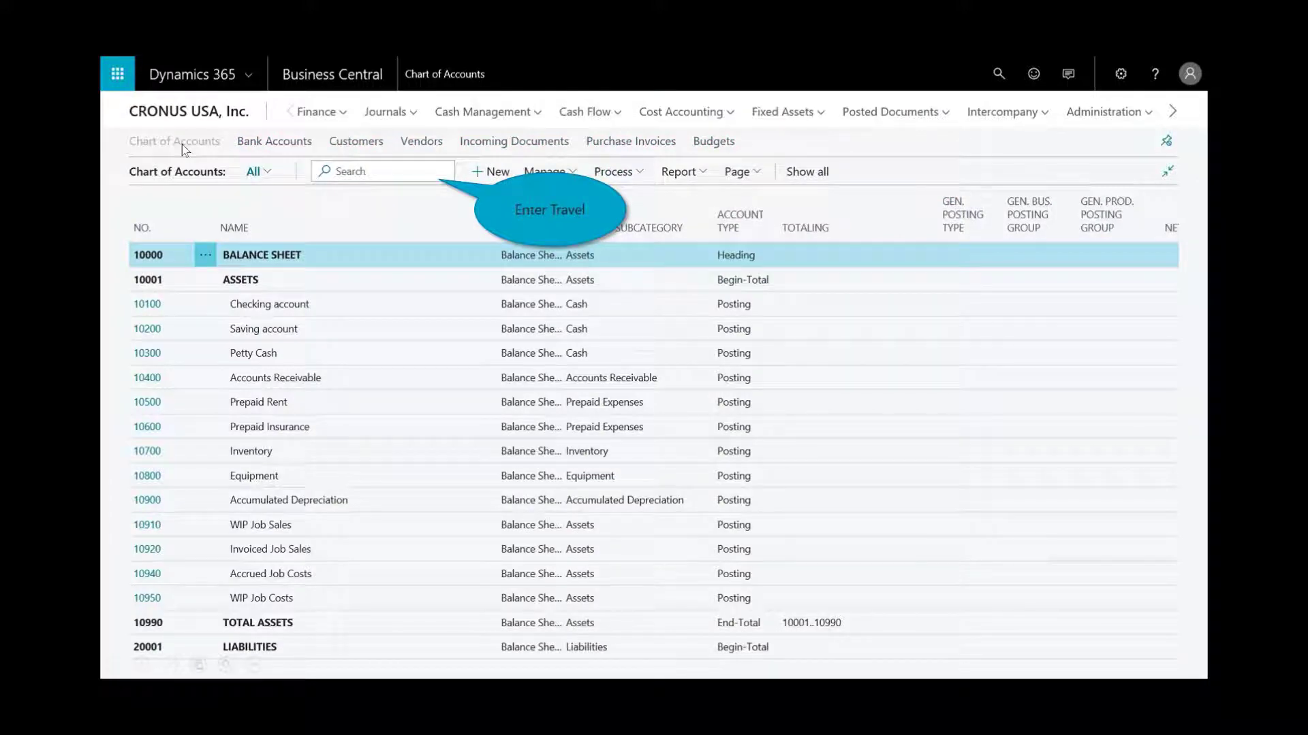
{"action": "left_click", "coordinate": [348, 171]}
{"action": "type", "text": "Travel"}
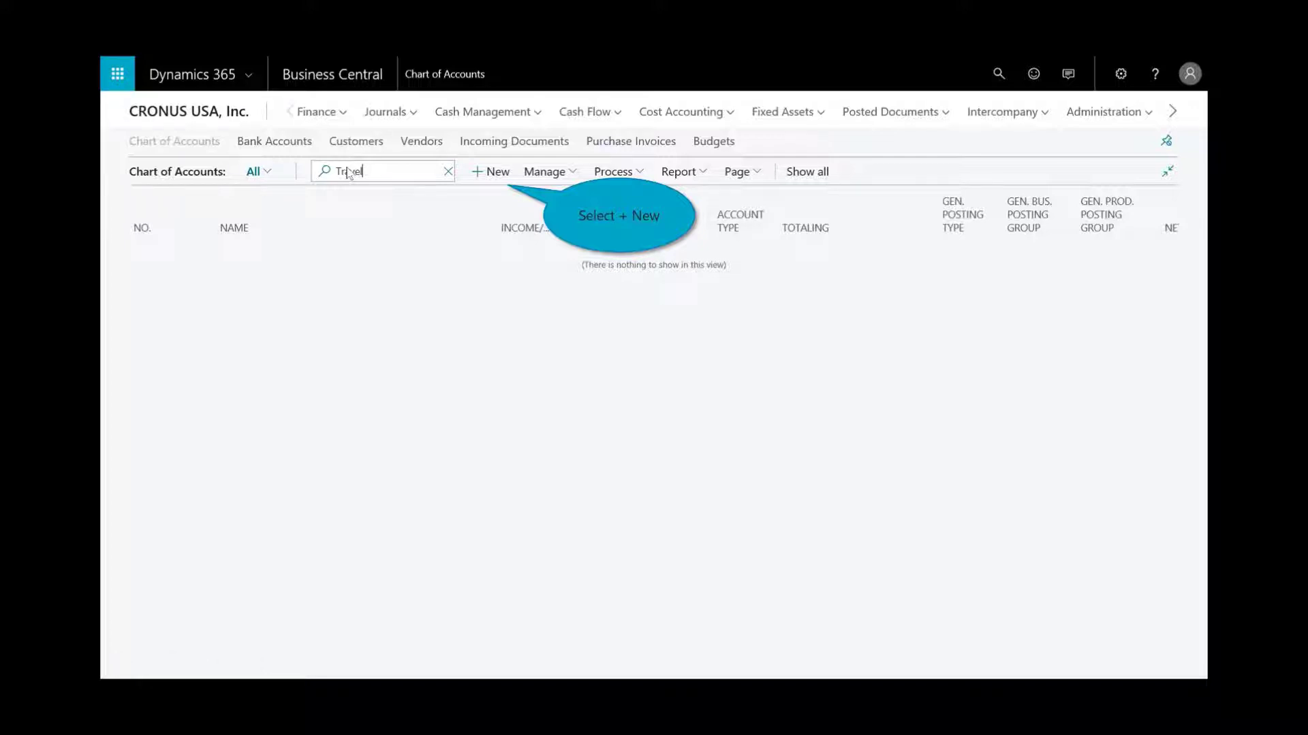
- Create a new G/L account with number 61150 and the name Travel
{"action": "left_click", "coordinate": [490, 176]}
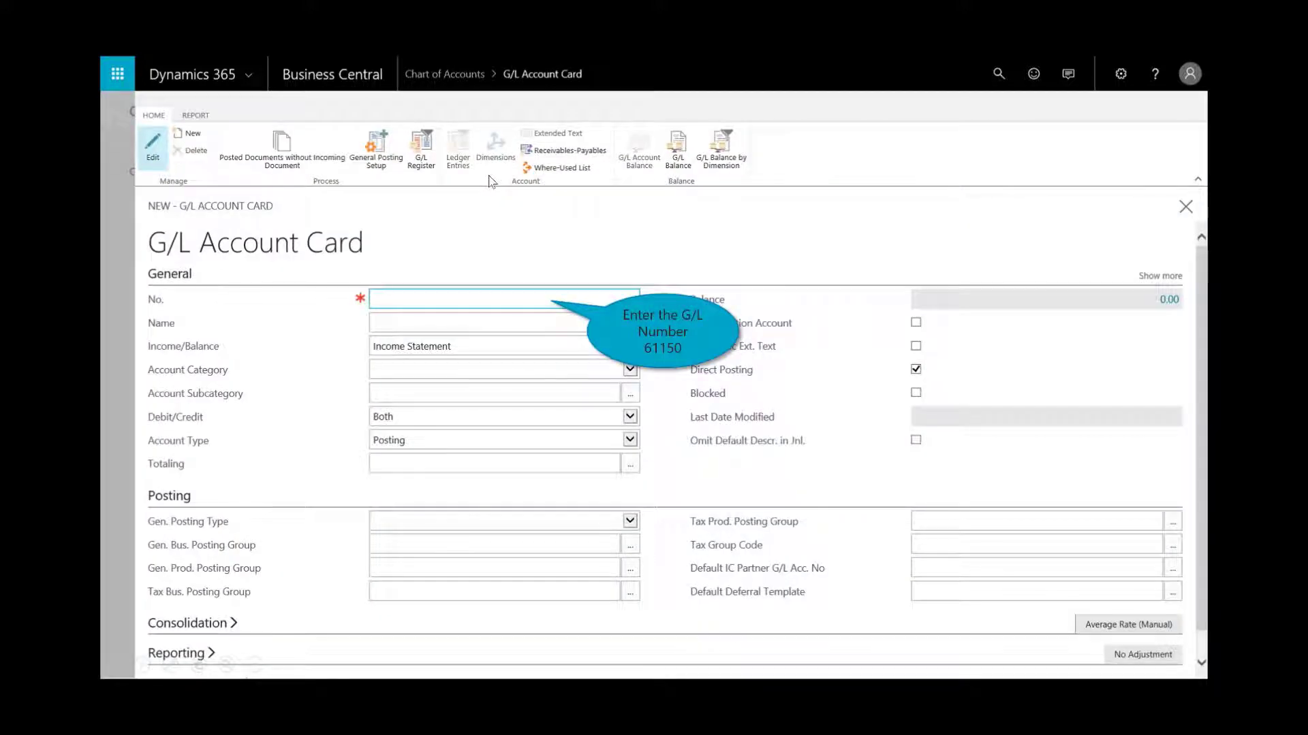
{"action": "type", "text": "61150"}
{"action": "key", "text": "Tab"}
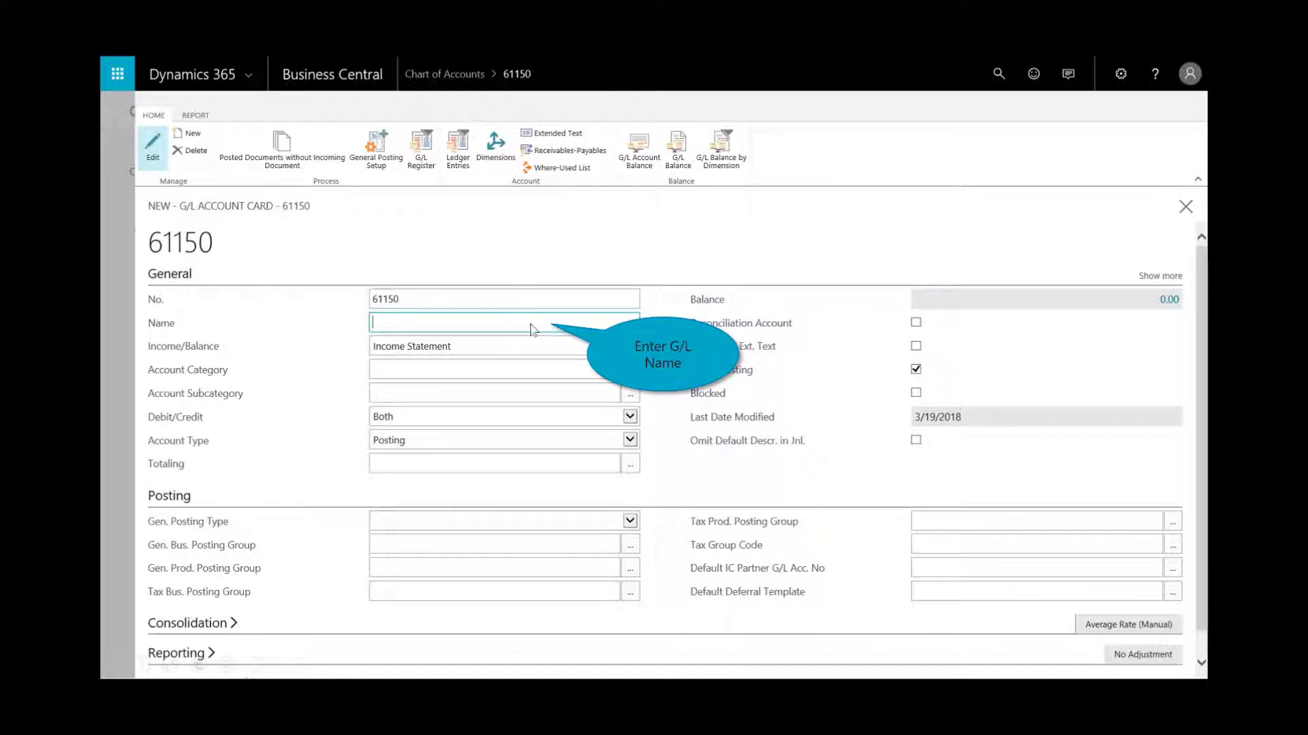
{"action": "type", "text": "Travel"}
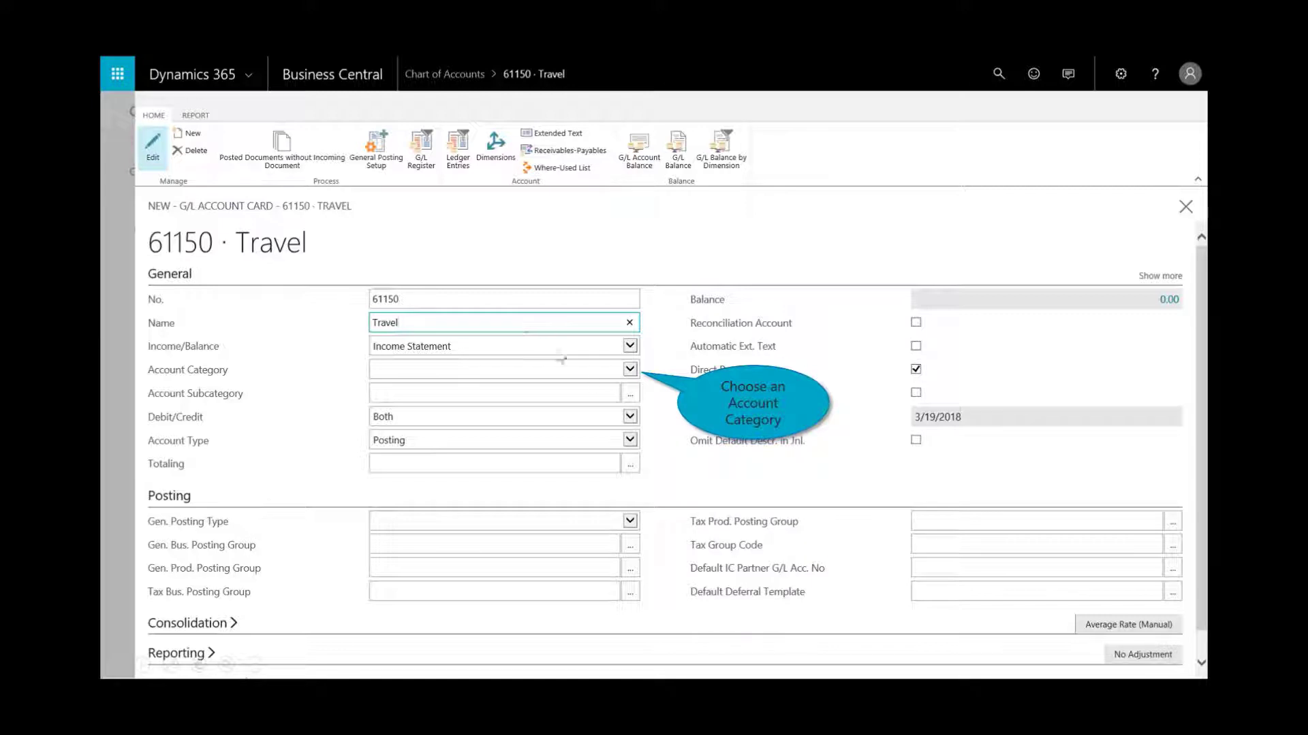
- Set the Travel account's category to Expense and subcategory to Travel Expense, and close its card
{"action": "left_click", "coordinate": [630, 369]}
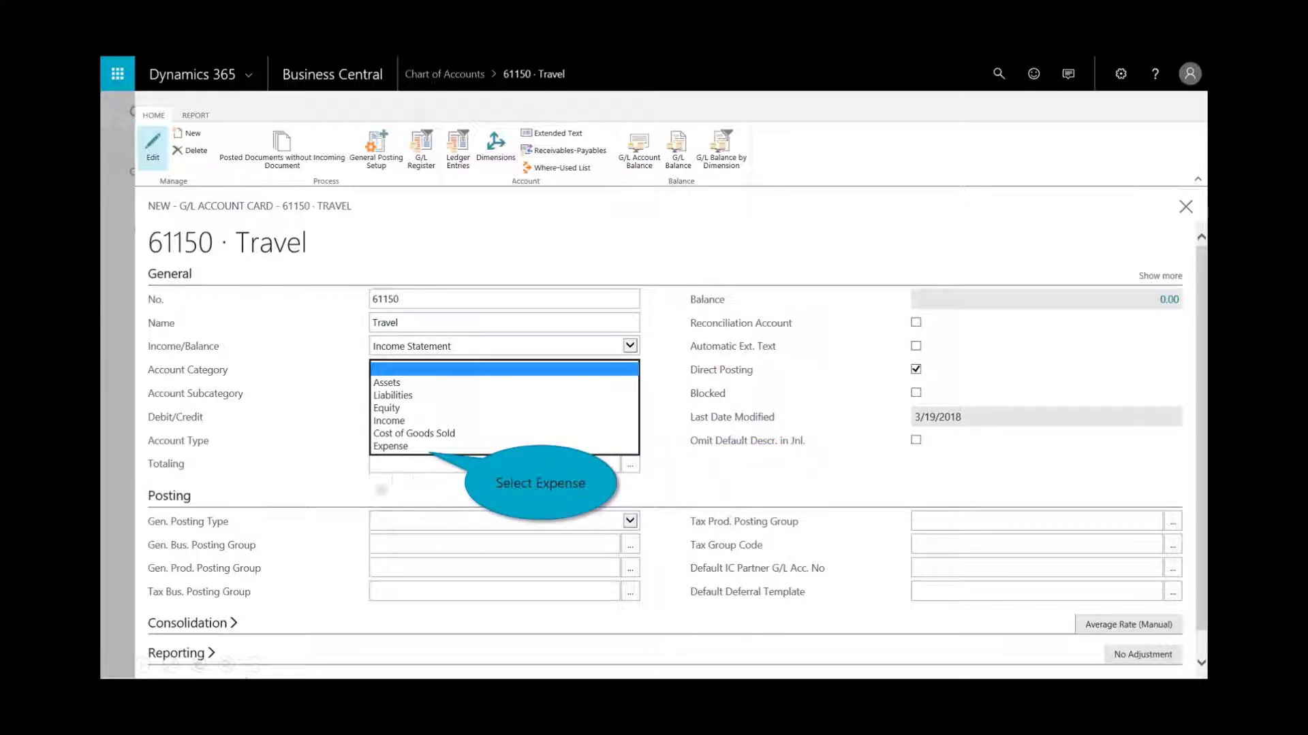
{"action": "left_click", "coordinate": [402, 446]}
{"action": "left_click", "coordinate": [629, 400]}
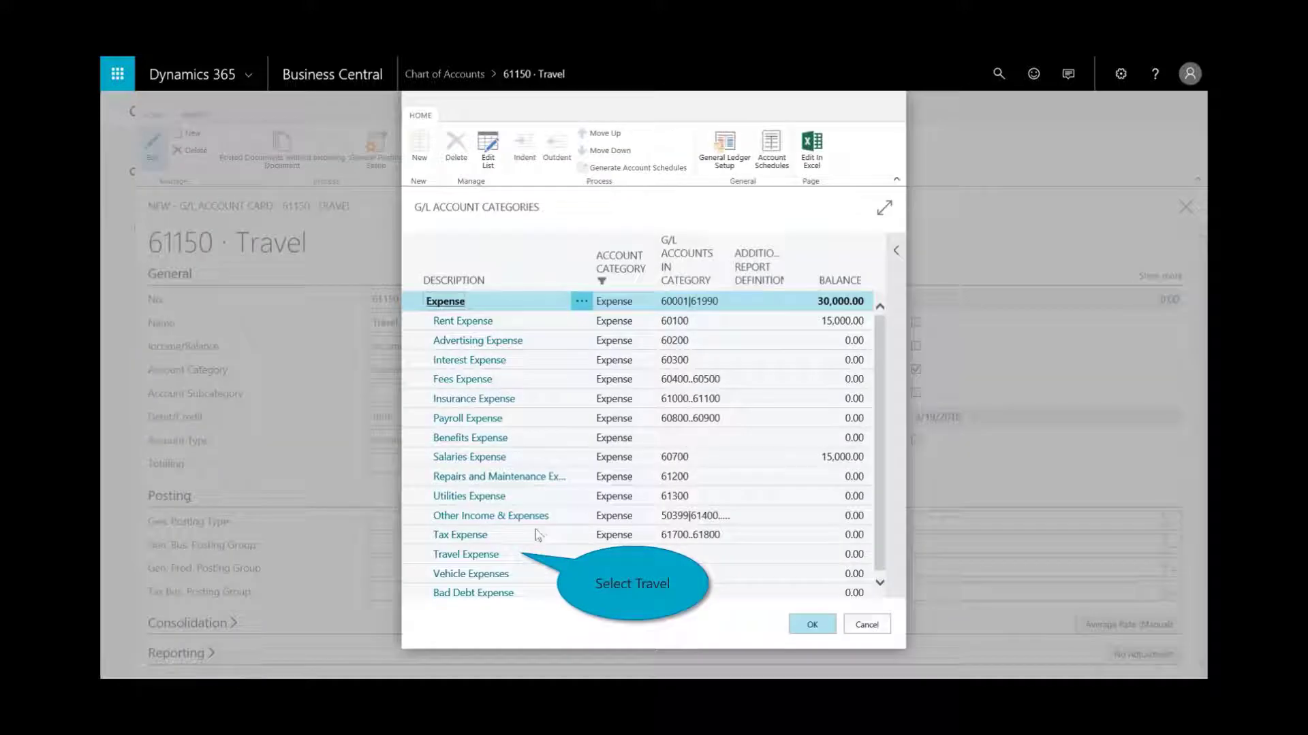
{"action": "double_click", "coordinate": [501, 560]}
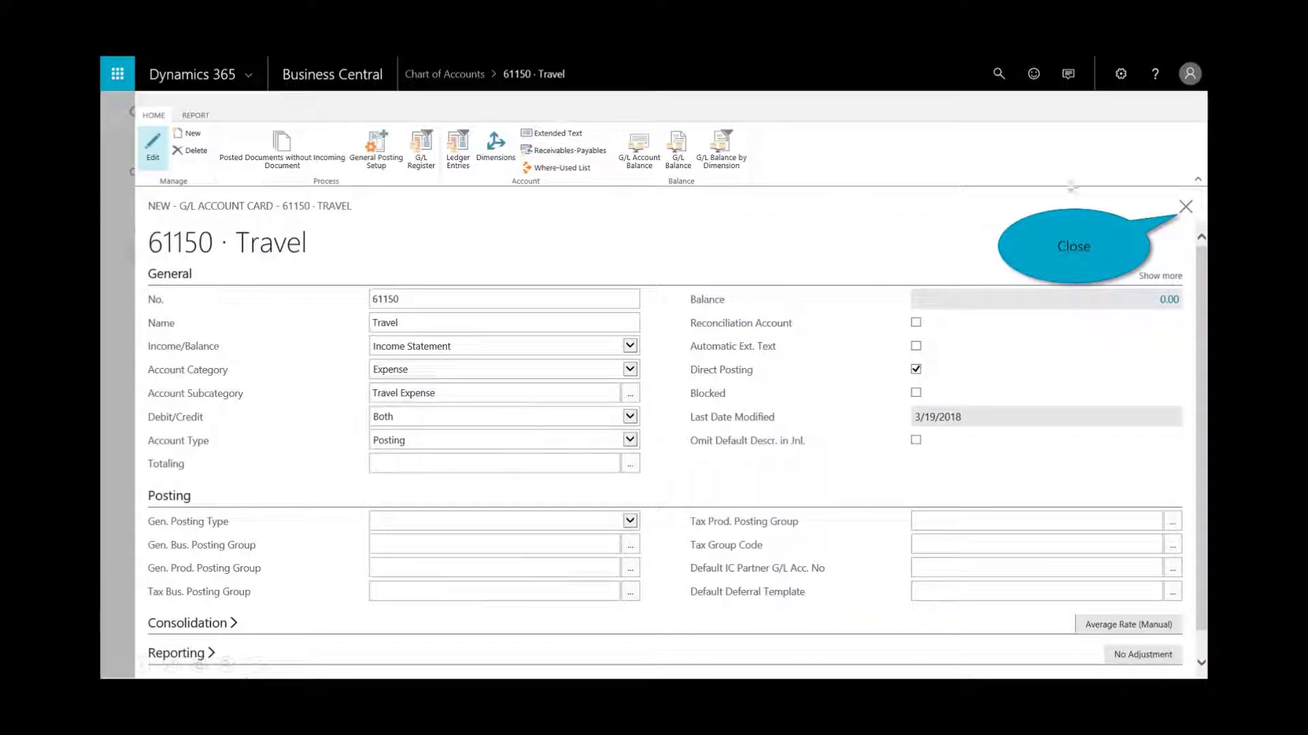
{"action": "left_click", "coordinate": [1188, 212]}
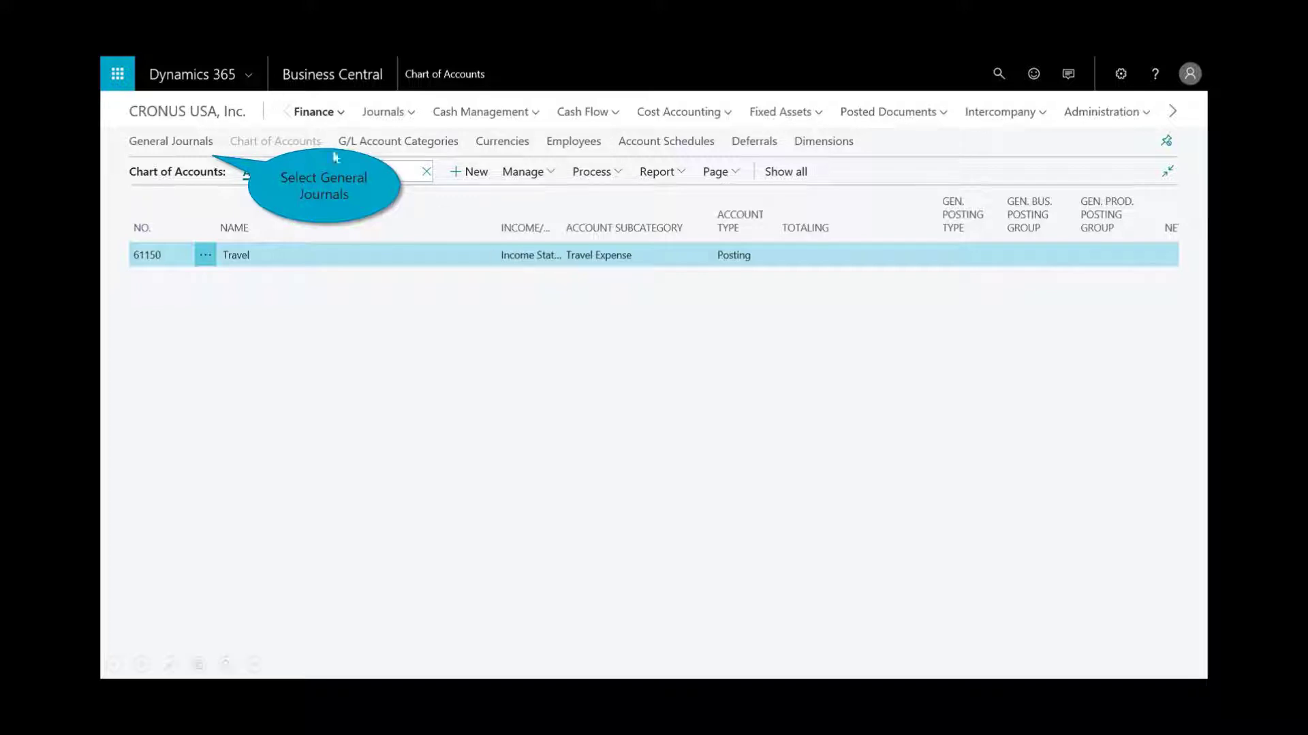
- In the DEFAULT general journal batch, set the first line's account to 61150 Travel
{"action": "left_click", "coordinate": [192, 142]}
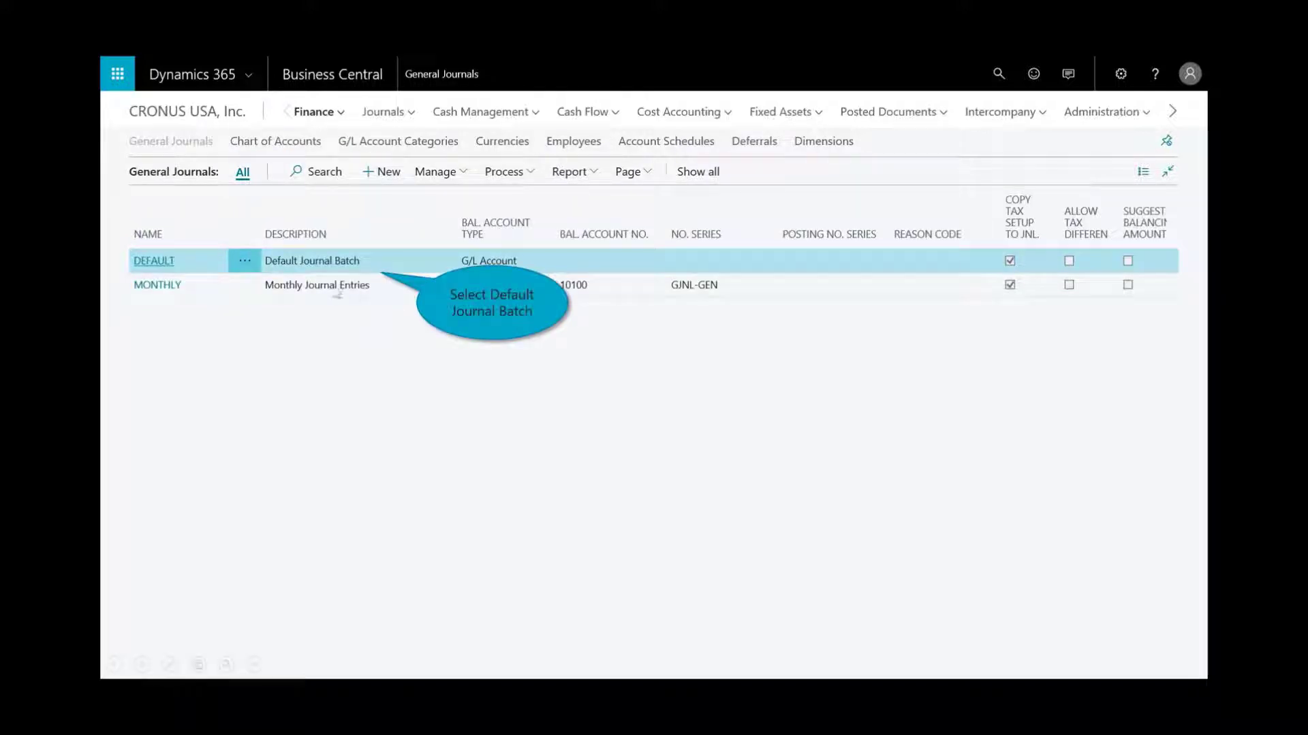
{"action": "left_click", "coordinate": [300, 262]}
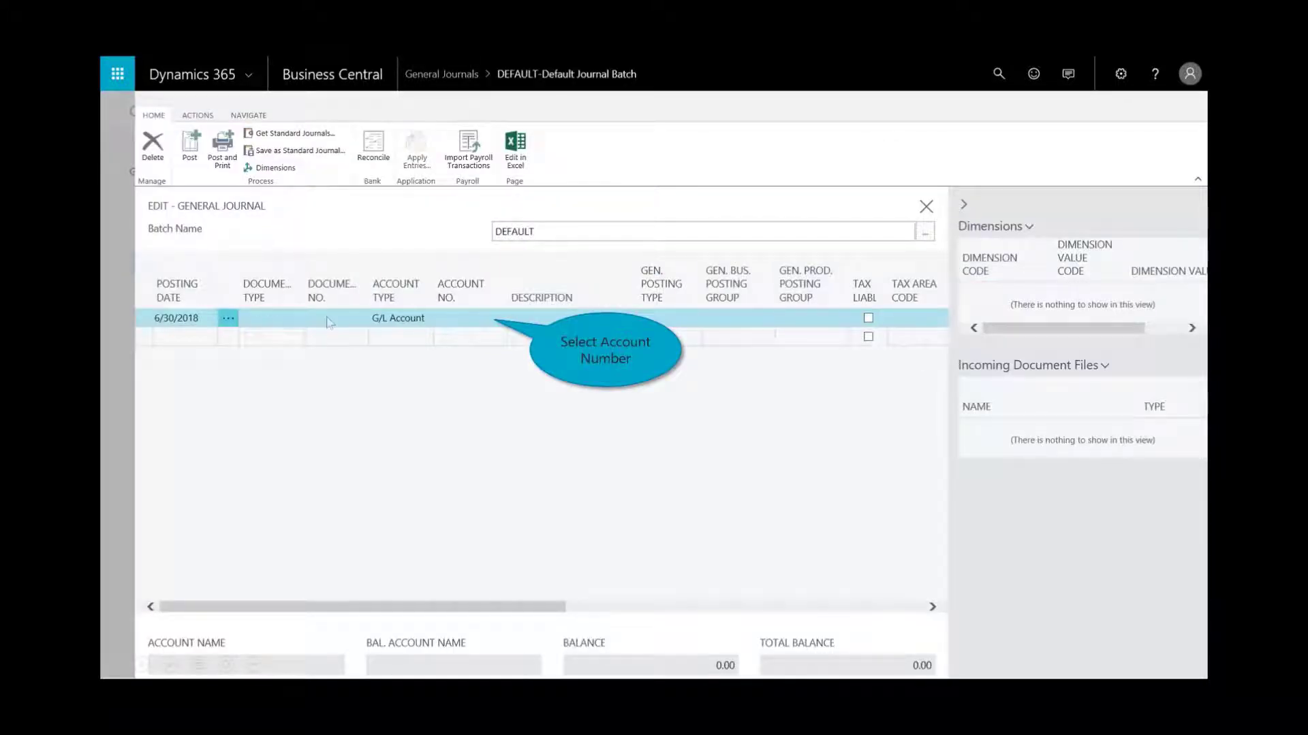
{"action": "left_click", "coordinate": [485, 319]}
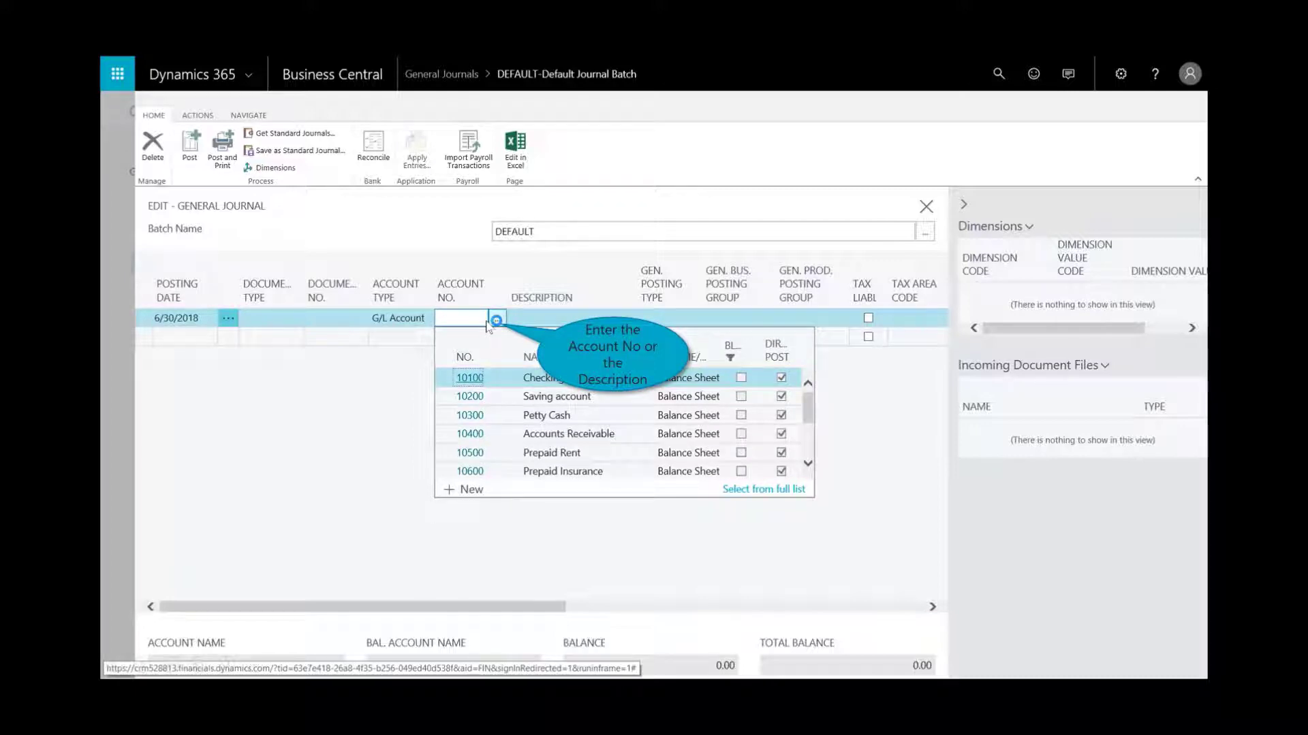
{"action": "type", "text": "61150"}
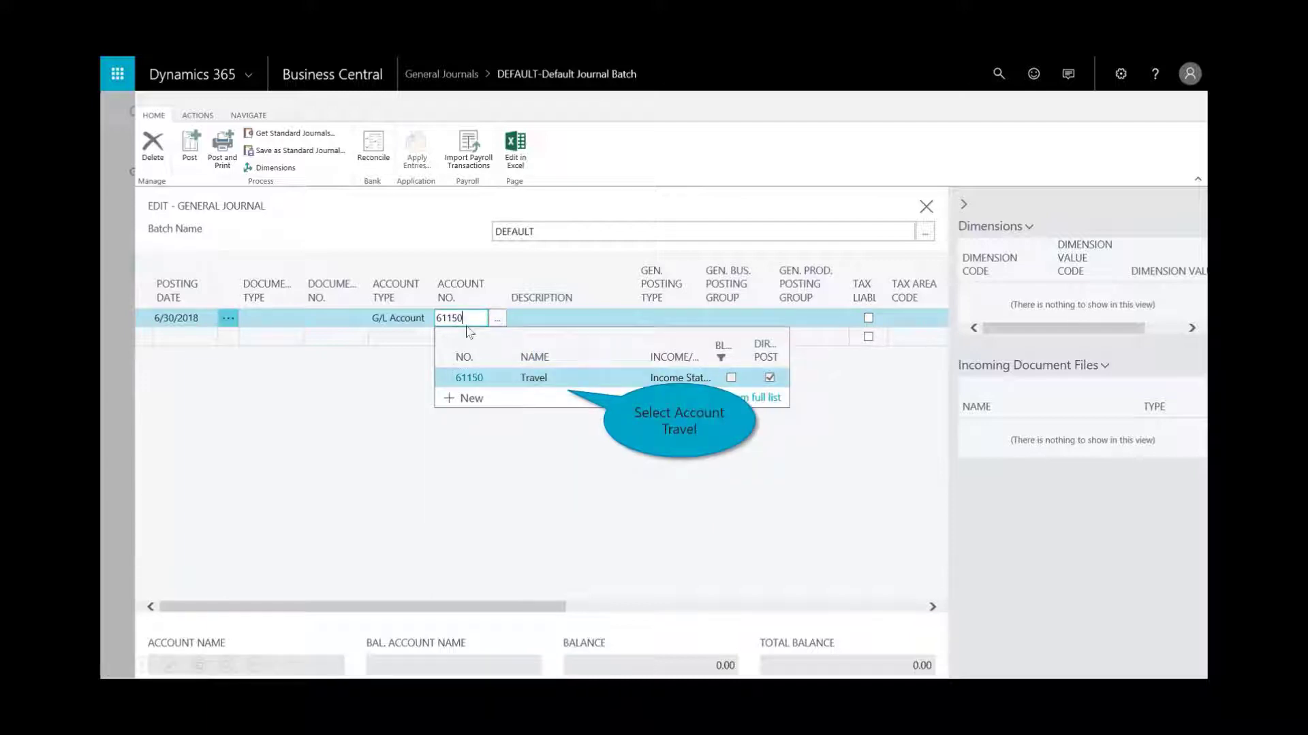
{"action": "left_click", "coordinate": [545, 383]}
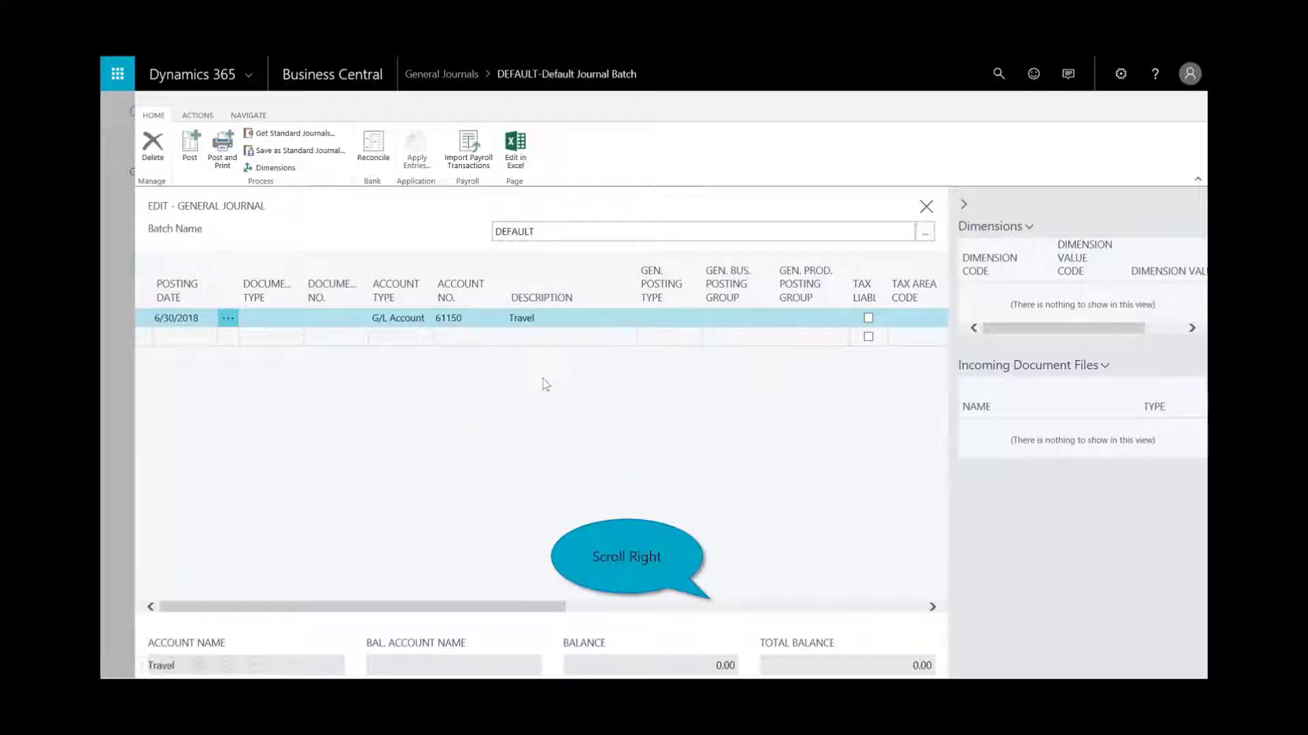
- Set the Travel journal line's amount to 14,500 and its balancing account to 10100
{"action": "left_click", "coordinate": [735, 604]}
{"action": "type", "text": "14500"}
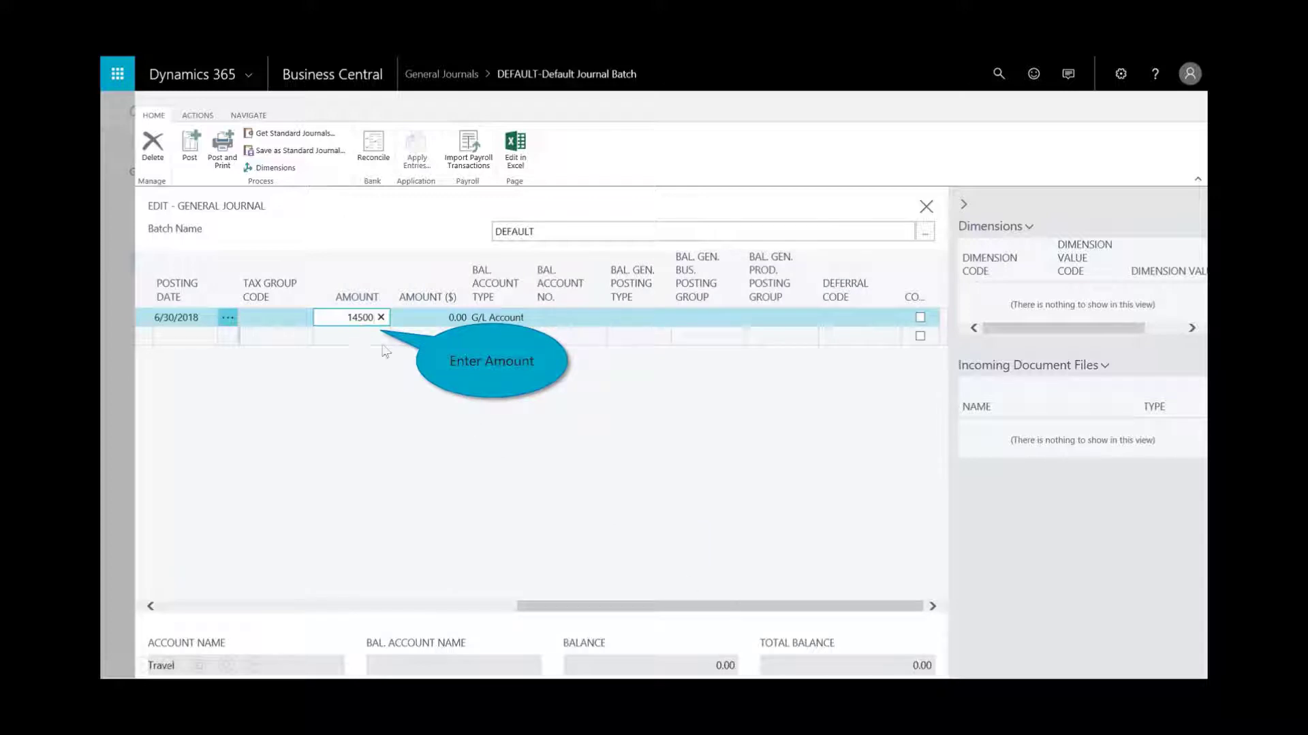
{"action": "key", "text": "Return"}
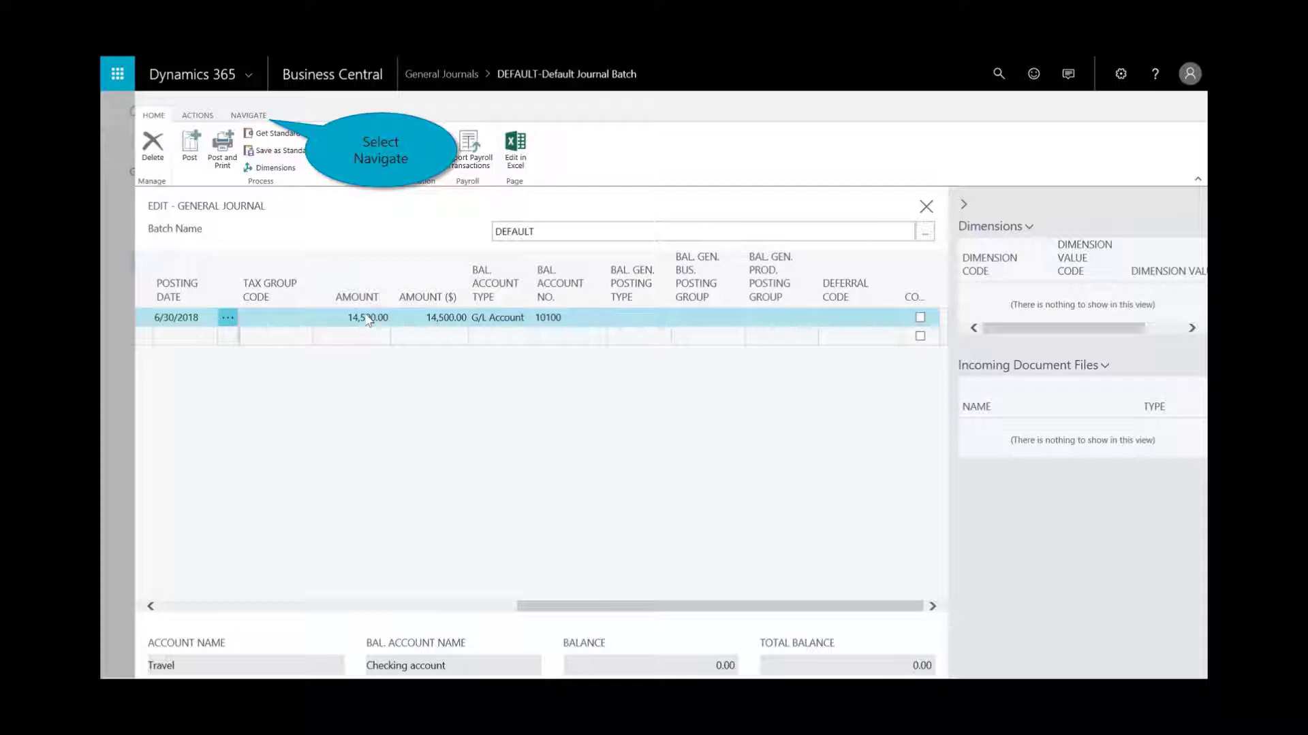
- Assign the DEPARTMENT dimension with value SALES to the Travel journal line and post the journal
{"action": "left_click", "coordinate": [239, 117]}
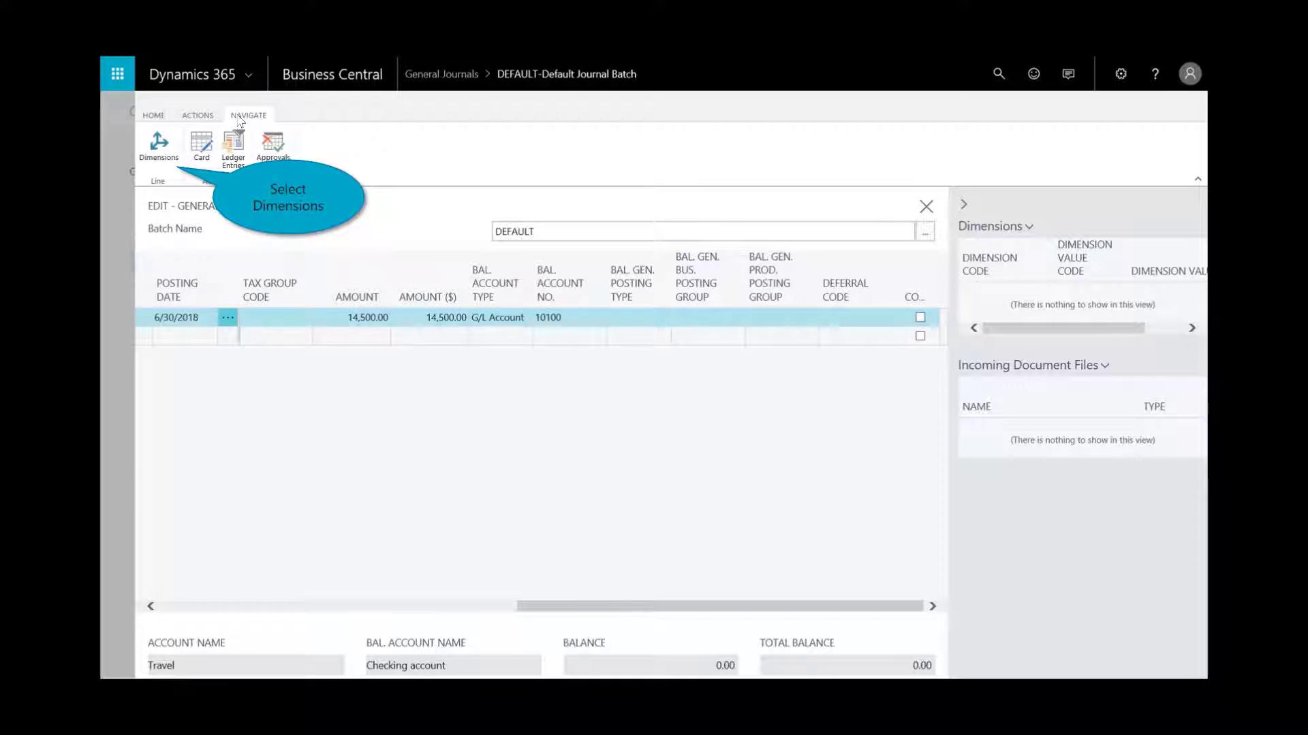
{"action": "left_click", "coordinate": [158, 147]}
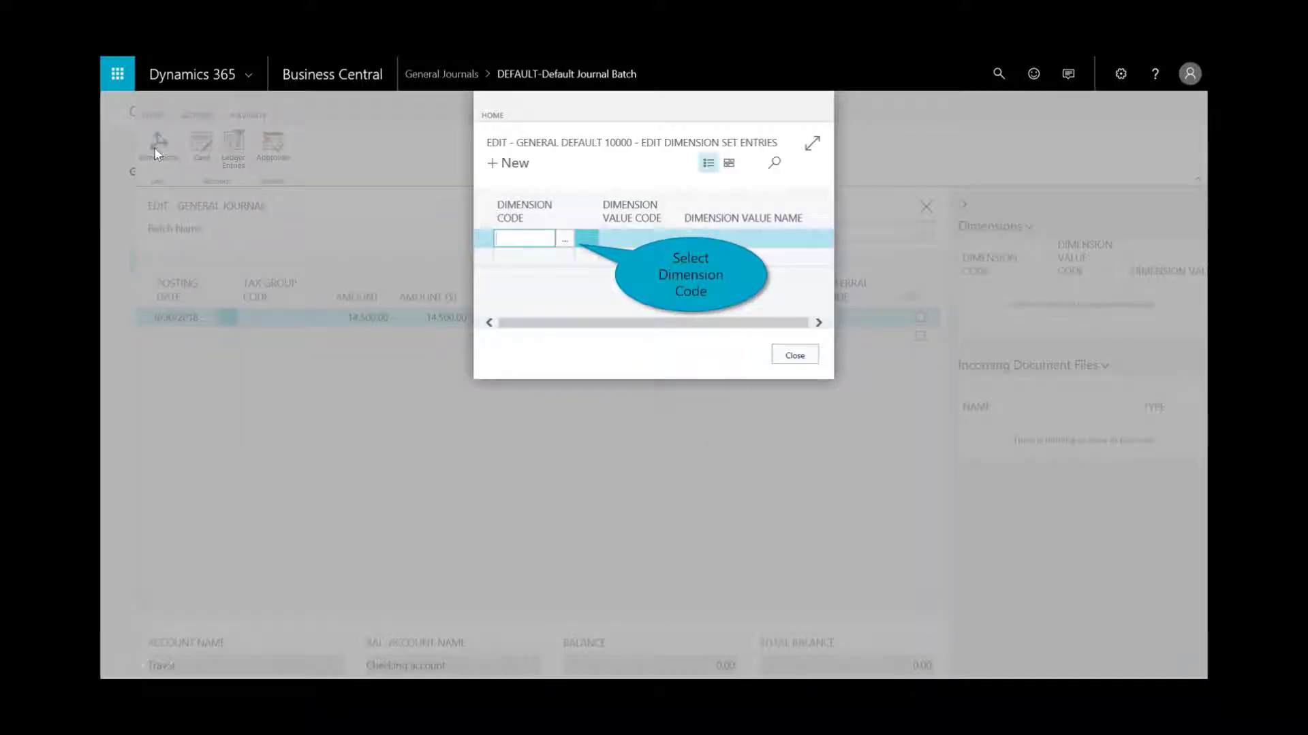
{"action": "left_click", "coordinate": [564, 241]}
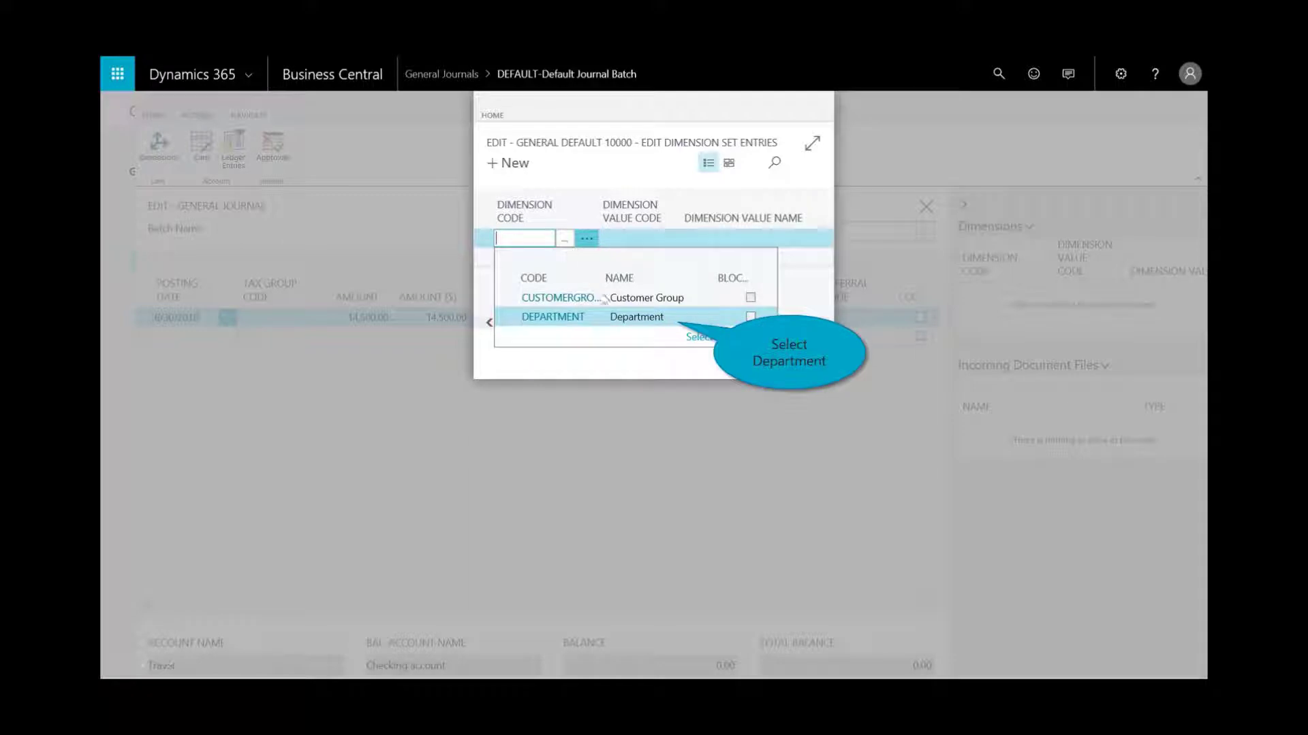
{"action": "left_click", "coordinate": [644, 318]}
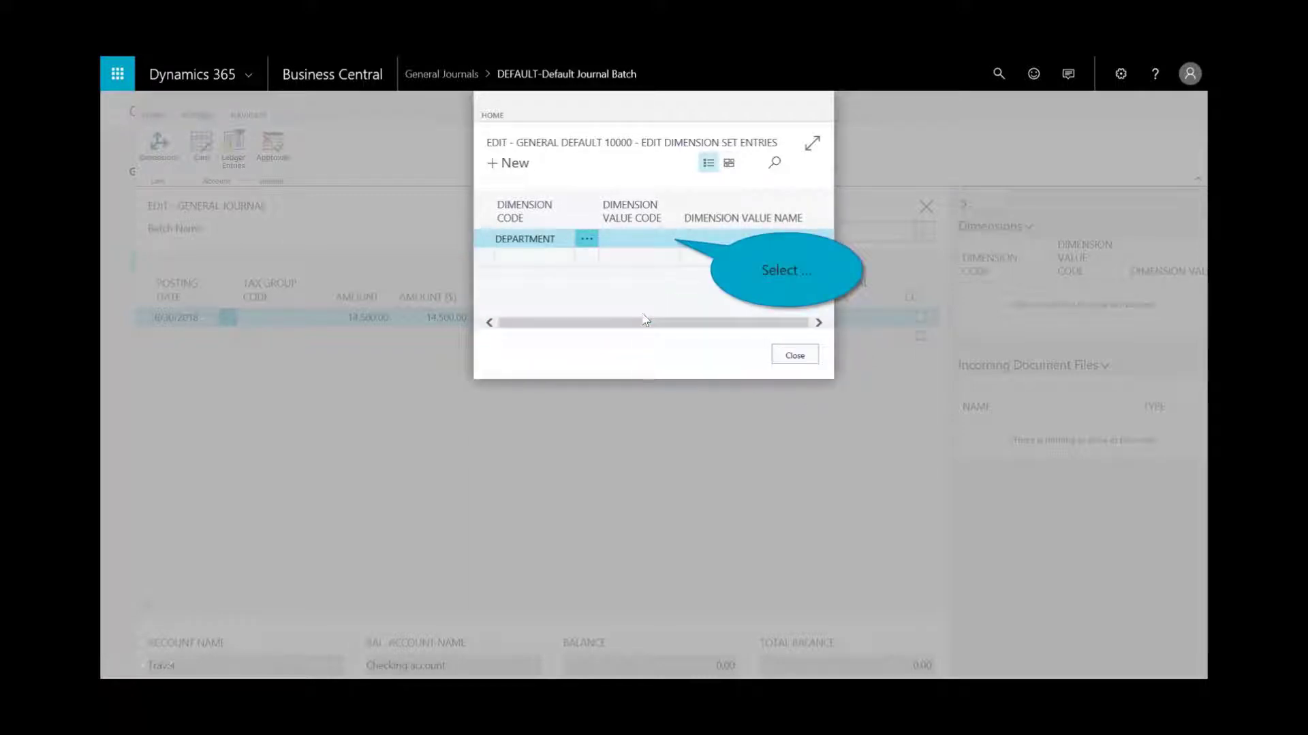
{"action": "left_click", "coordinate": [657, 240]}
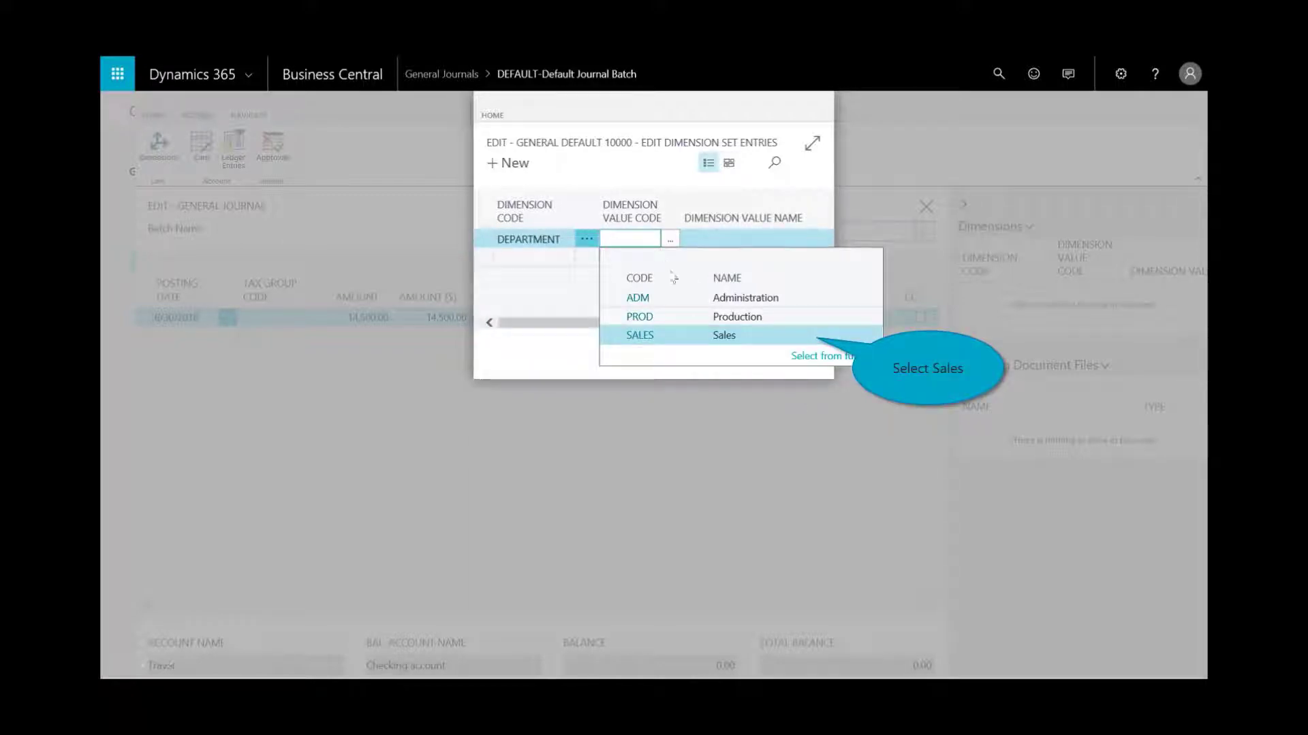
{"action": "left_click", "coordinate": [704, 335]}
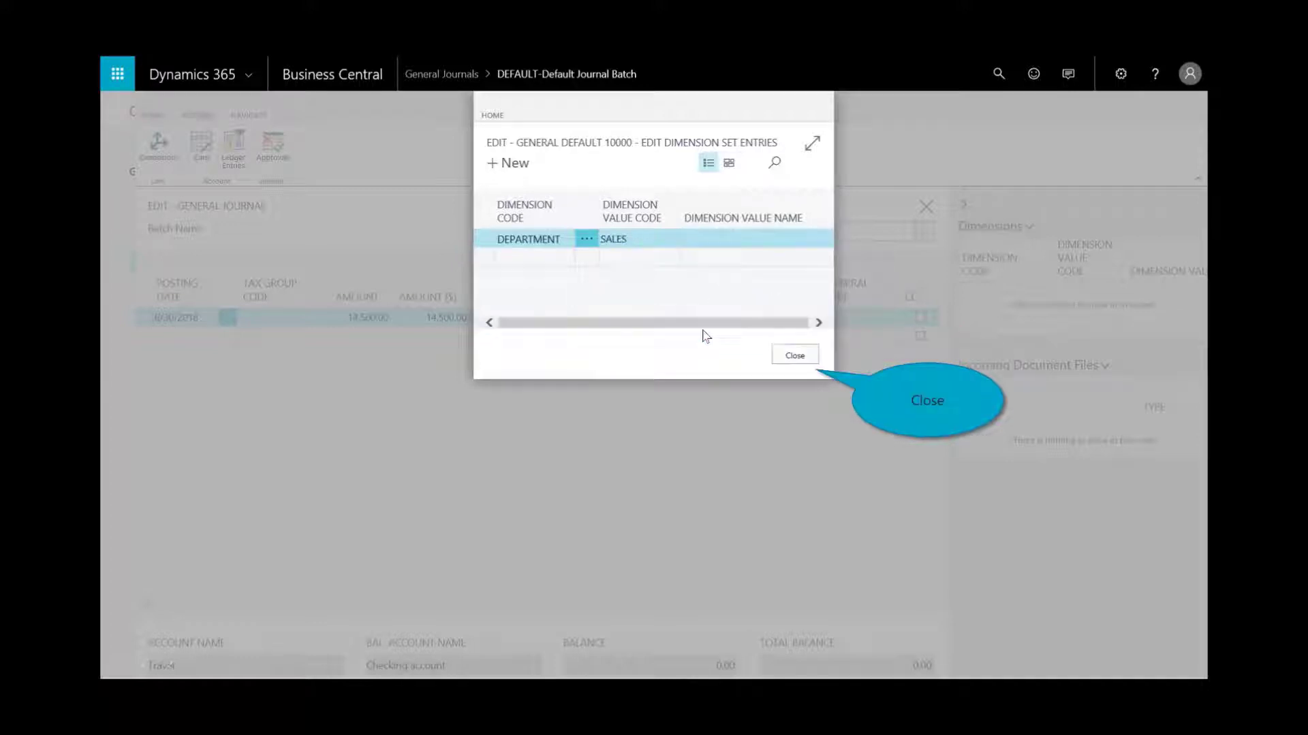
{"action": "left_click", "coordinate": [796, 356]}
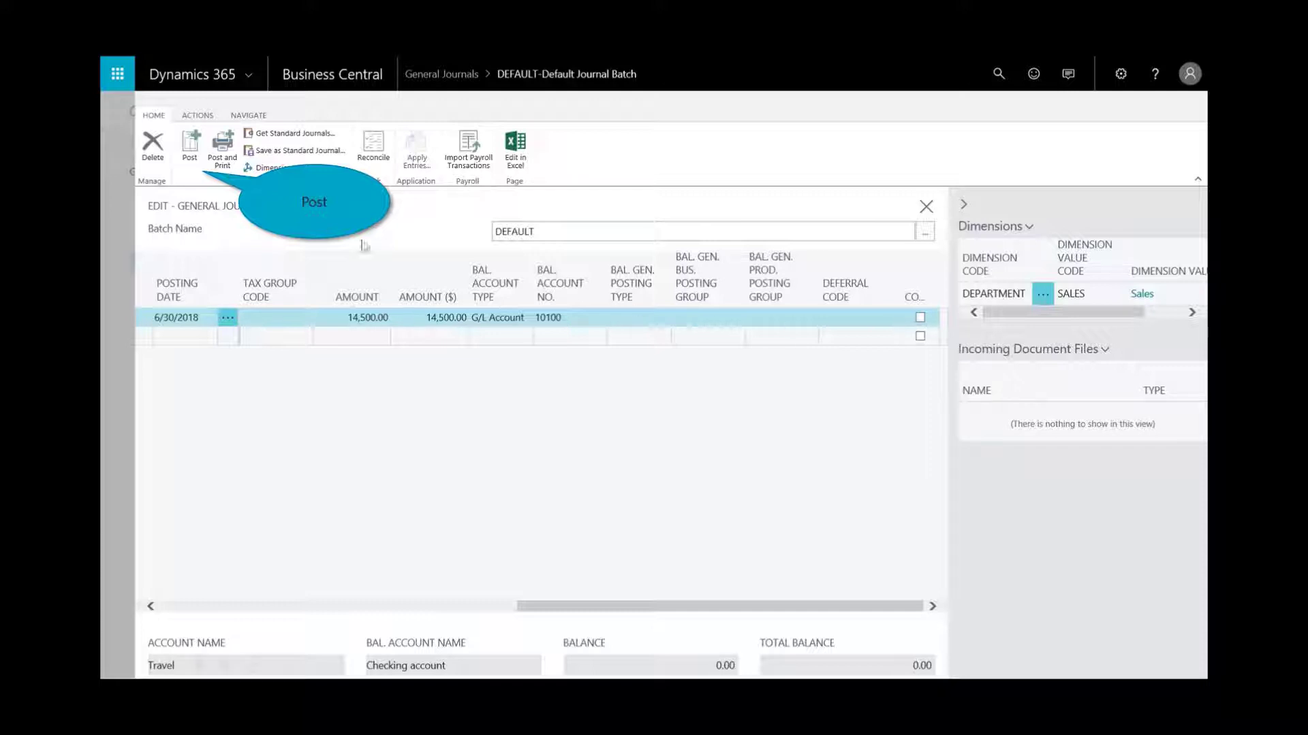
{"action": "left_click", "coordinate": [190, 145]}
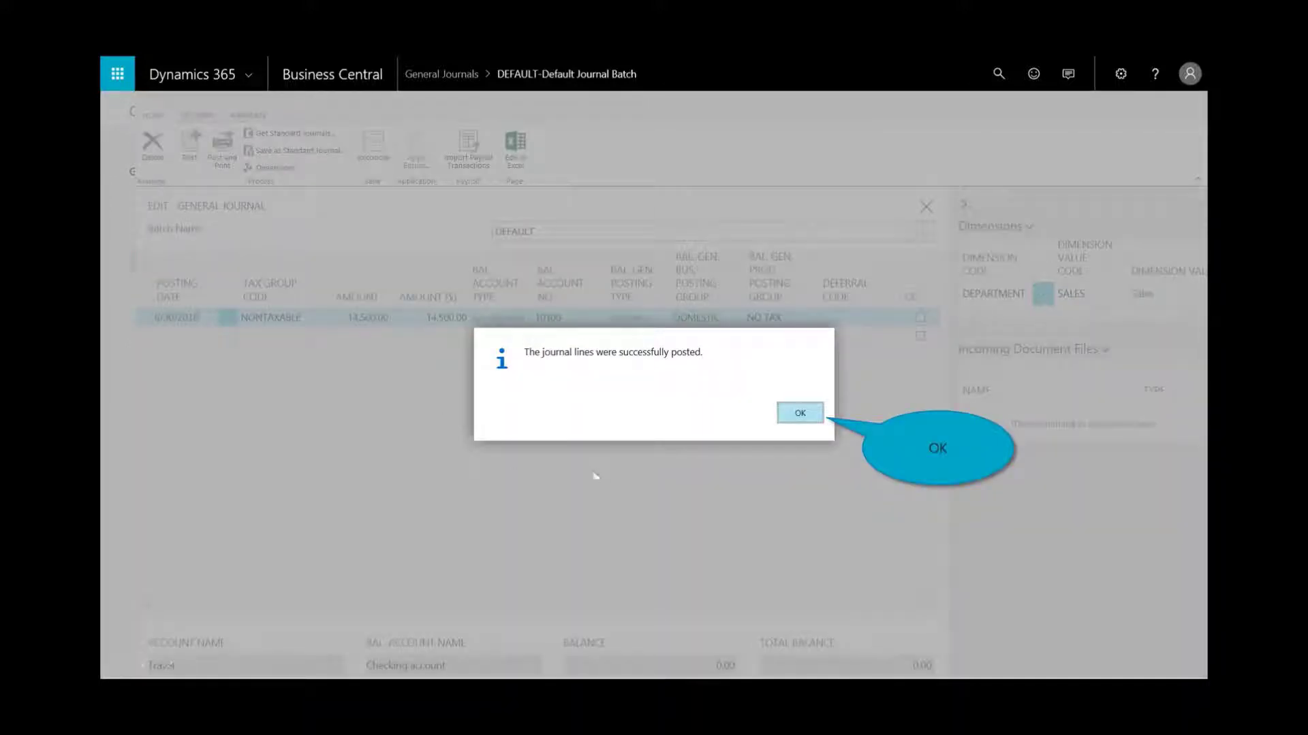
{"action": "left_click", "coordinate": [798, 418]}
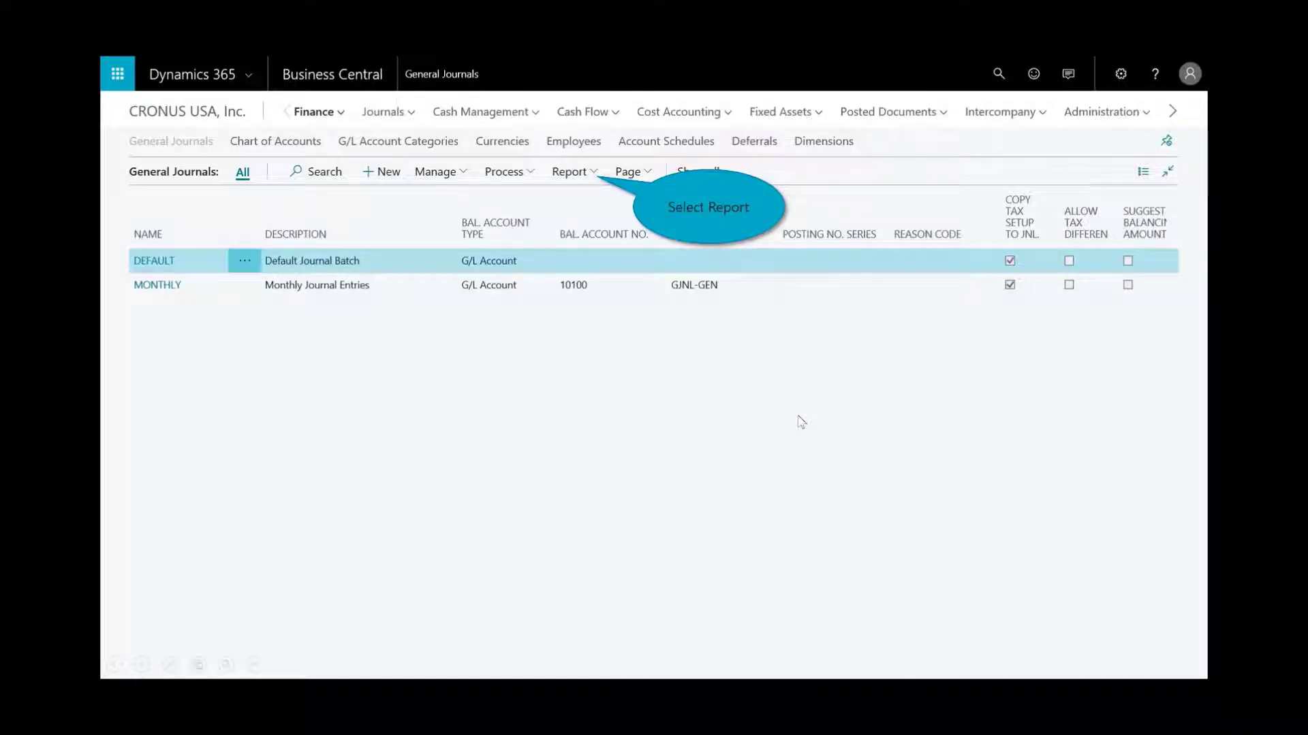
- Preview the Detail Trial Balance report filtered to G/L account 61150, and close the preview
{"action": "left_click", "coordinate": [588, 181]}
{"action": "left_click", "coordinate": [618, 203]}
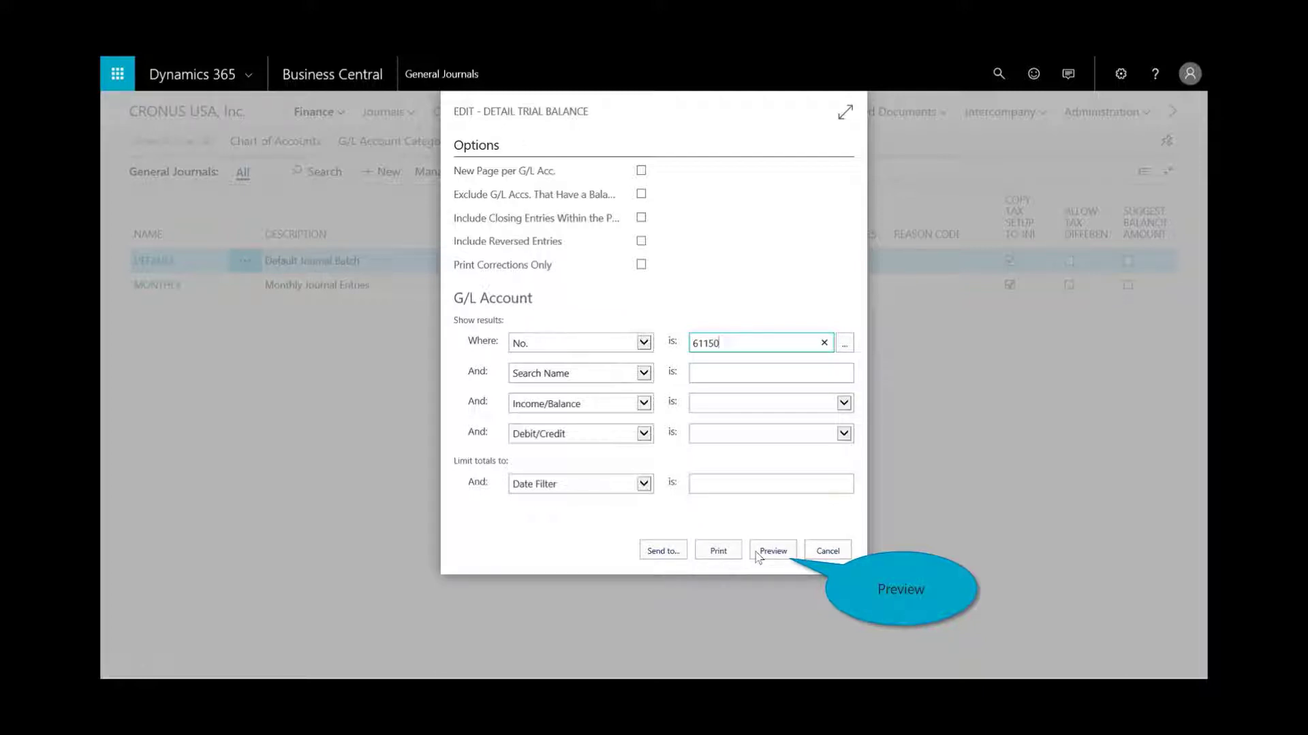
{"action": "left_click", "coordinate": [763, 551]}
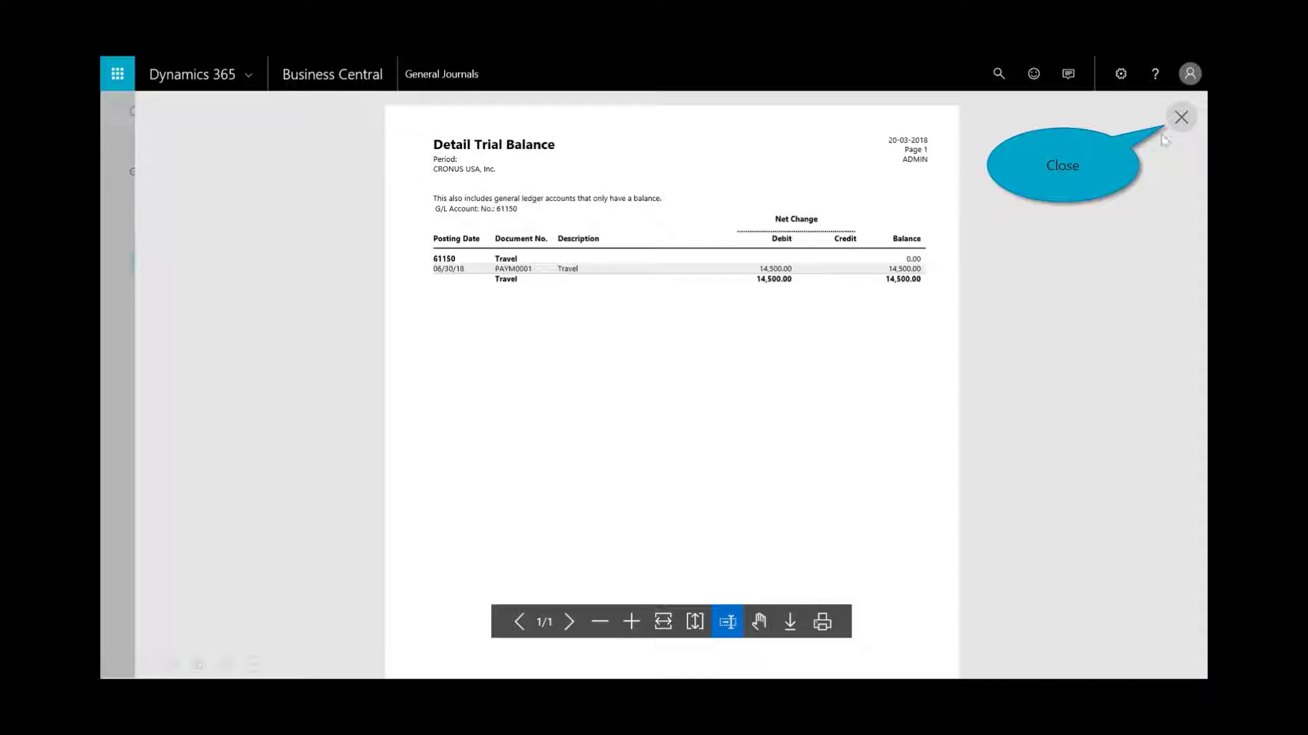
{"action": "left_click", "coordinate": [1182, 116]}
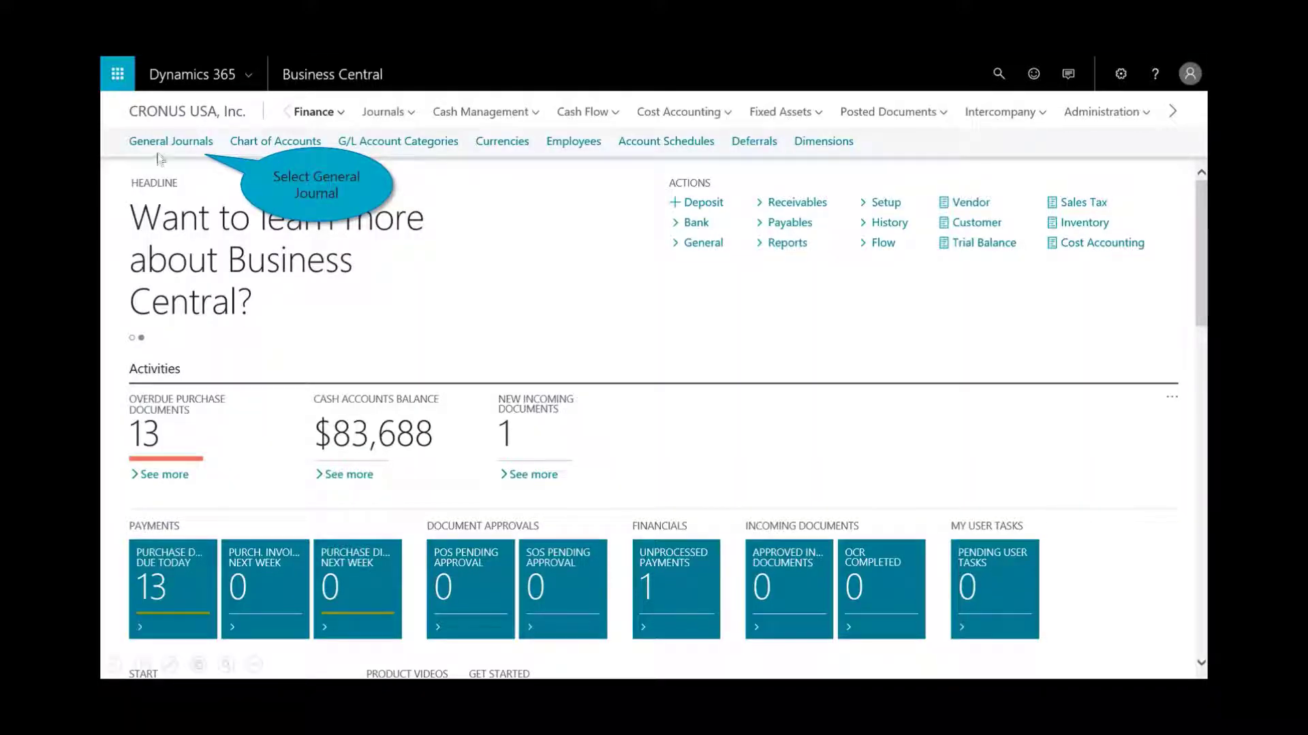
- Open the DEFAULT general journal batch and bring its lines into Excel for editing
{"action": "left_click", "coordinate": [161, 143]}
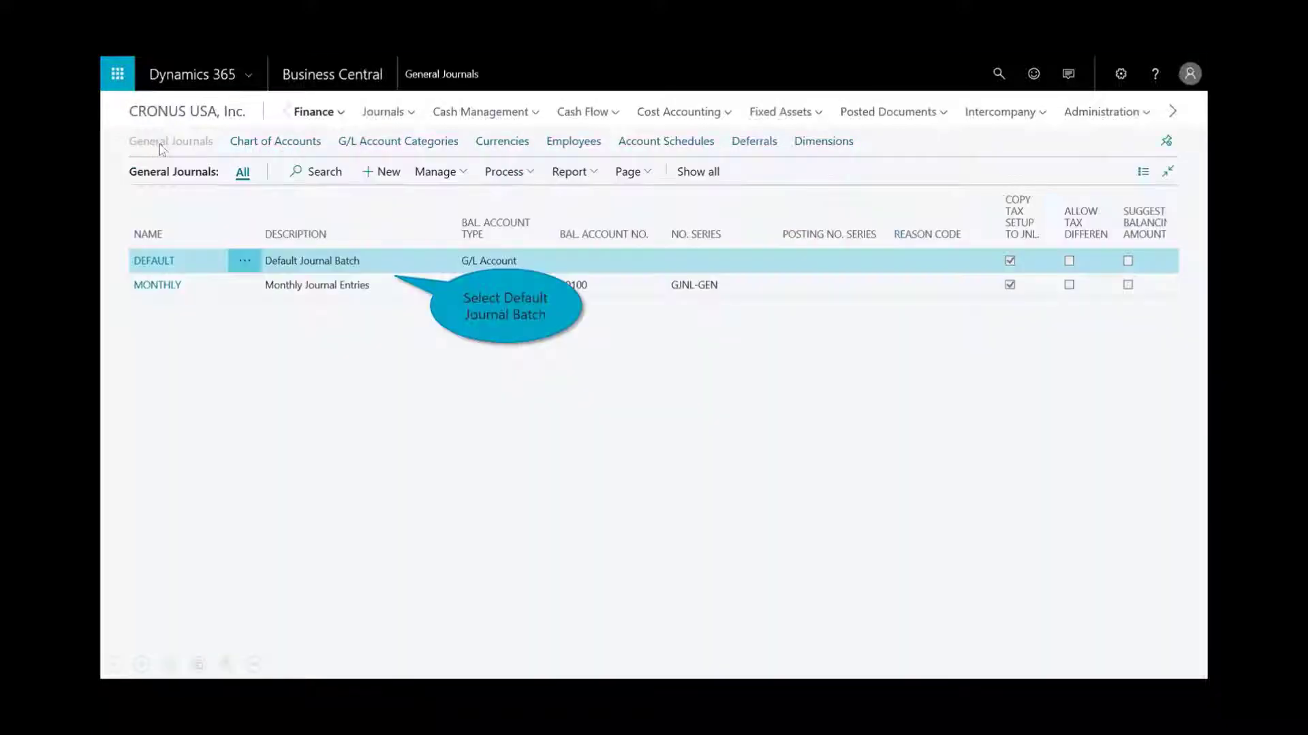
{"action": "left_click", "coordinate": [319, 265]}
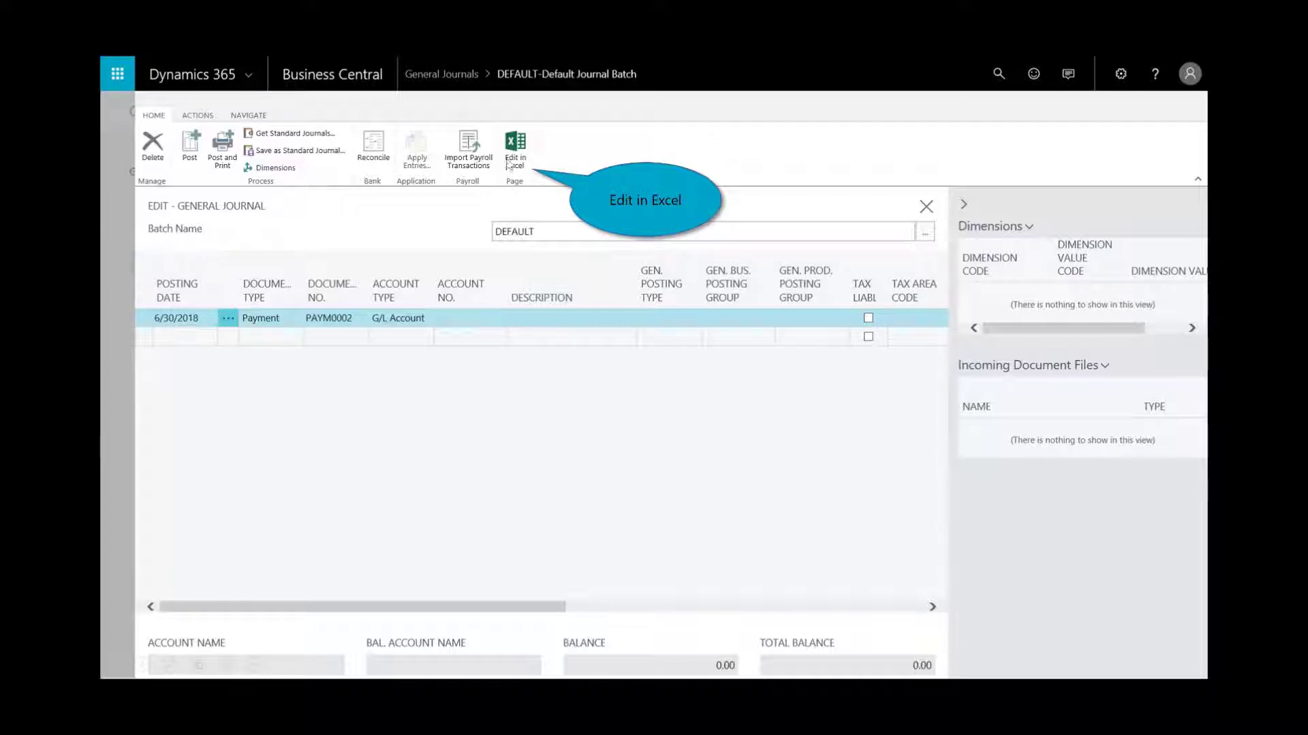
{"action": "left_click", "coordinate": [514, 164]}
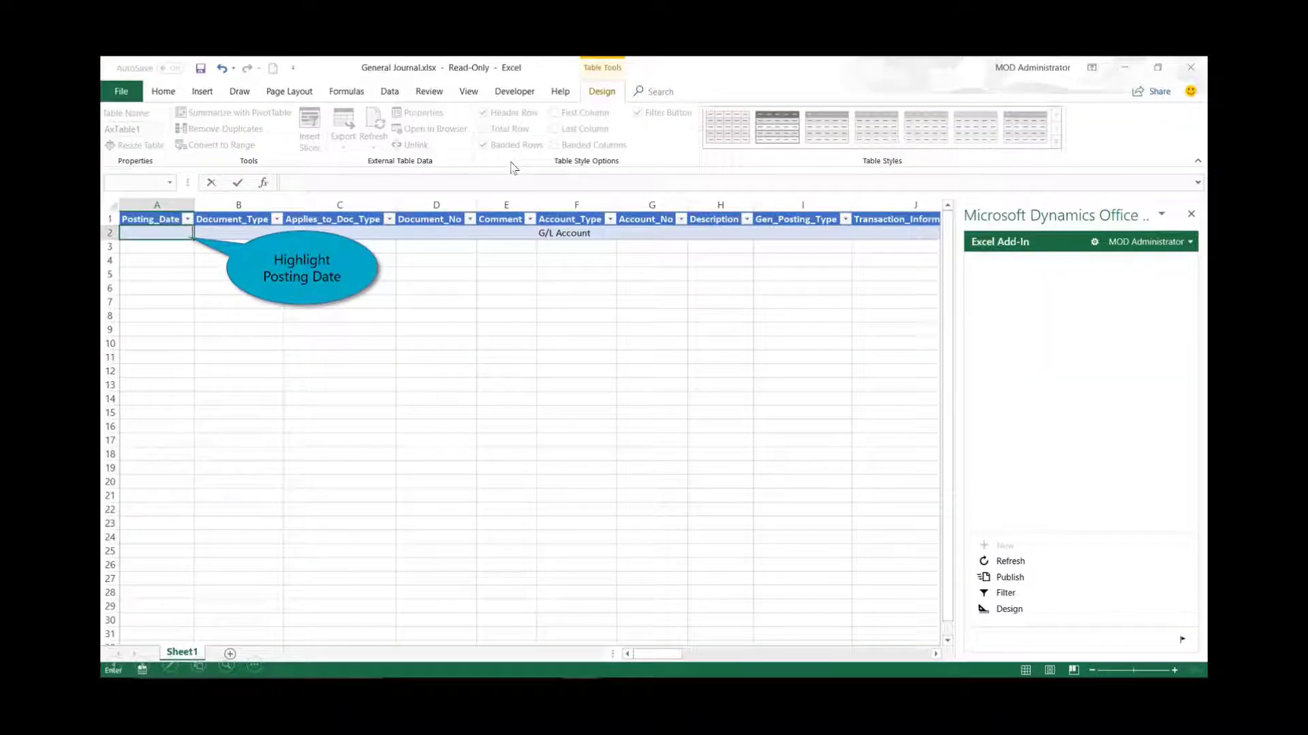
- Add six journal lines from the first Posting_Date cell, publish them to the DEFAULT batch, and return to Business Central
{"action": "left_click", "coordinate": [185, 235]}
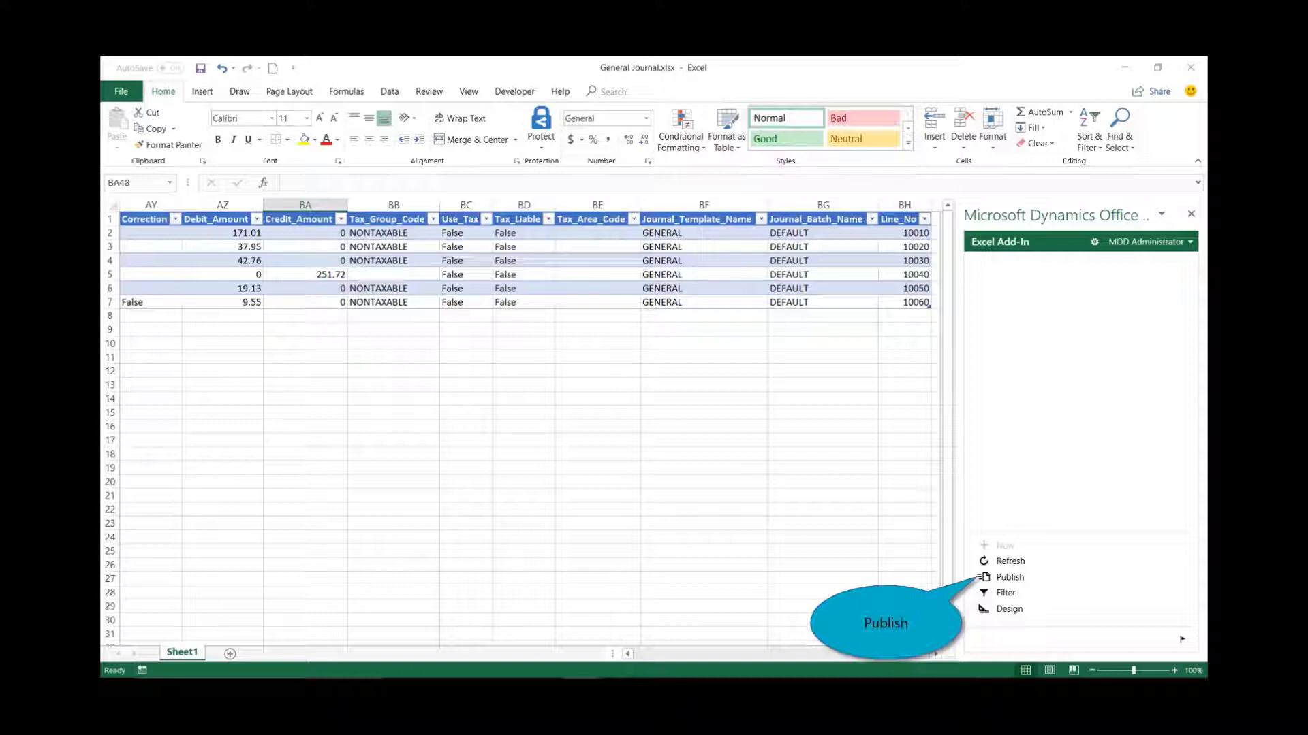
{"action": "left_click", "coordinate": [1007, 579]}
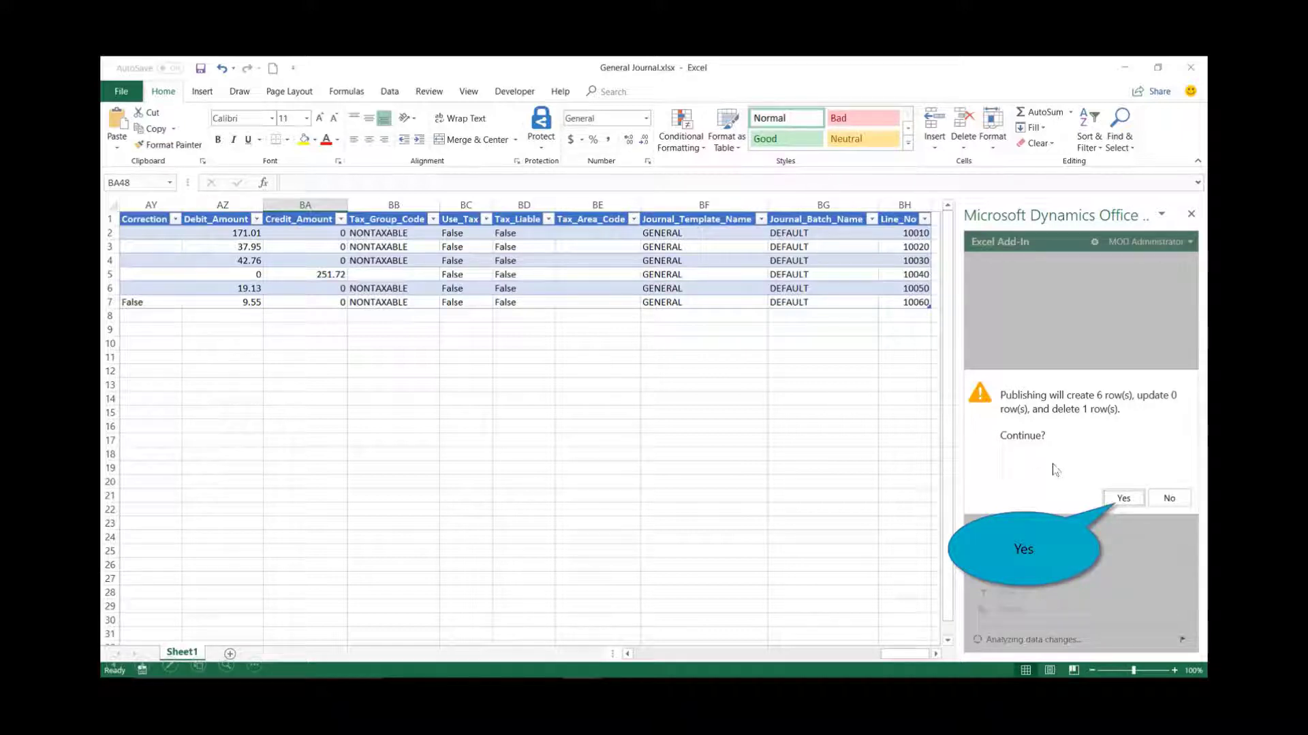
{"action": "left_click", "coordinate": [1114, 501]}
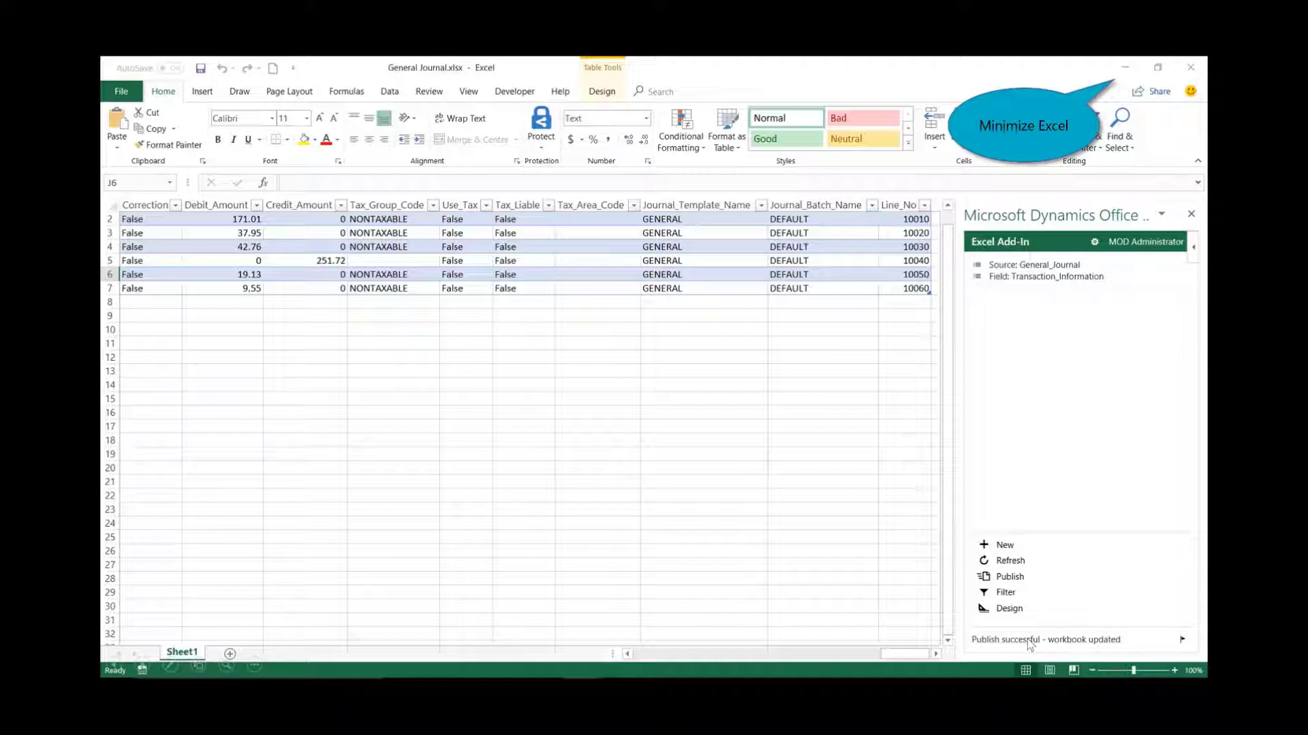
{"action": "left_click", "coordinate": [1124, 68]}
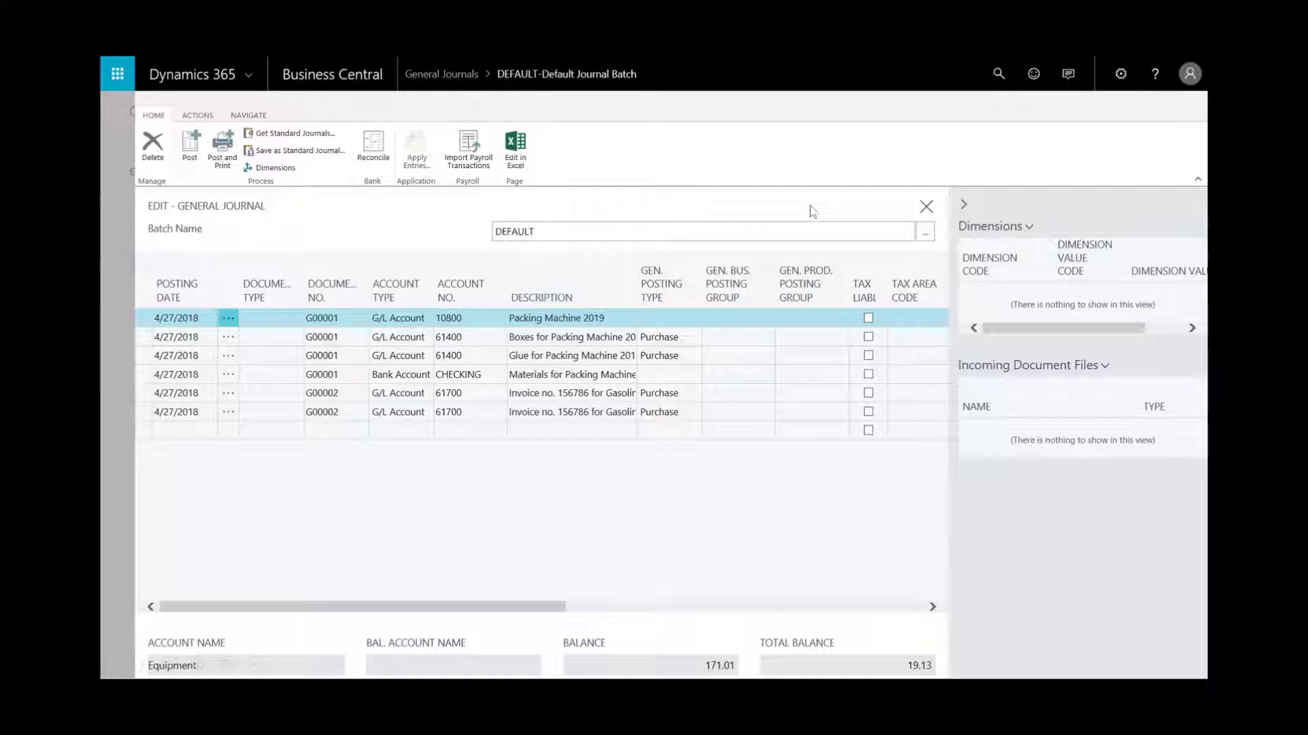
{"action": "key", "text": "alt+Tab"}
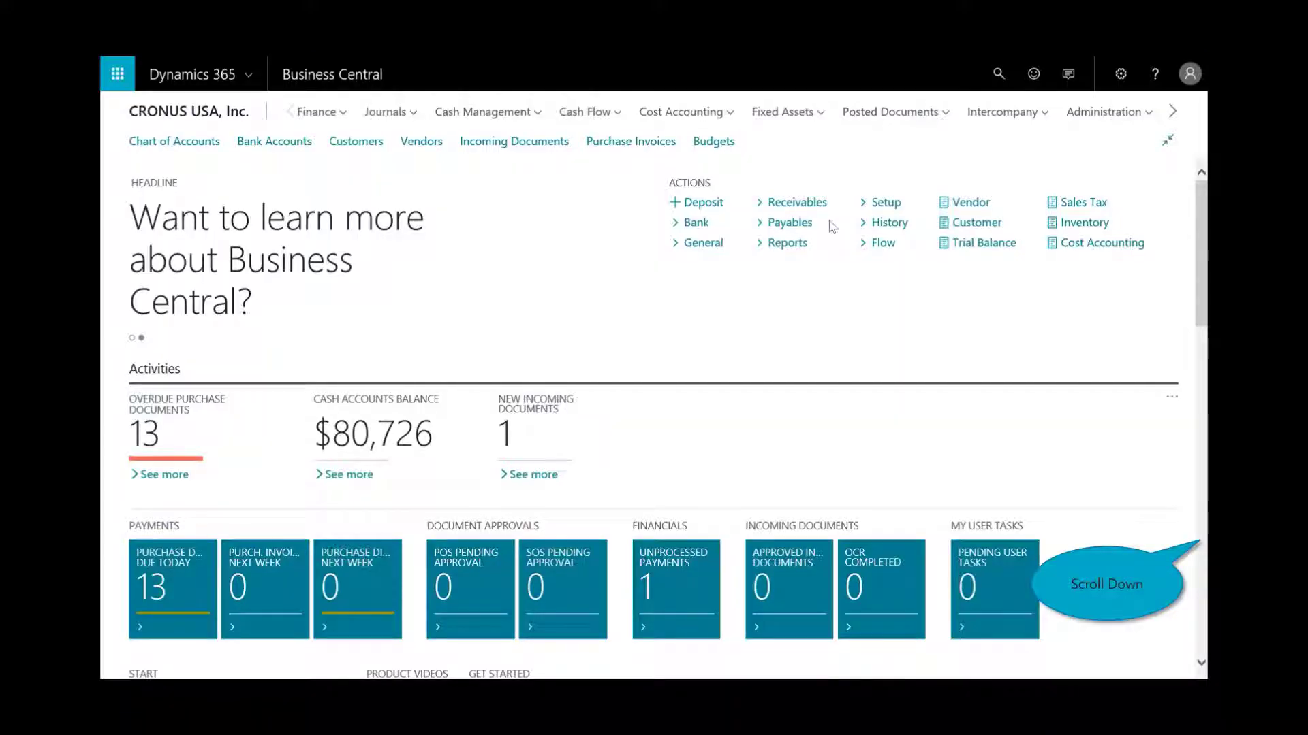
- Review the ledger entries and the weekly G/L account balance of account 20100 Accounts Payable from My Accounts, closing each view
{"action": "scroll", "coordinate": [1151, 572], "scroll_direction": "down", "scroll_amount": 10}
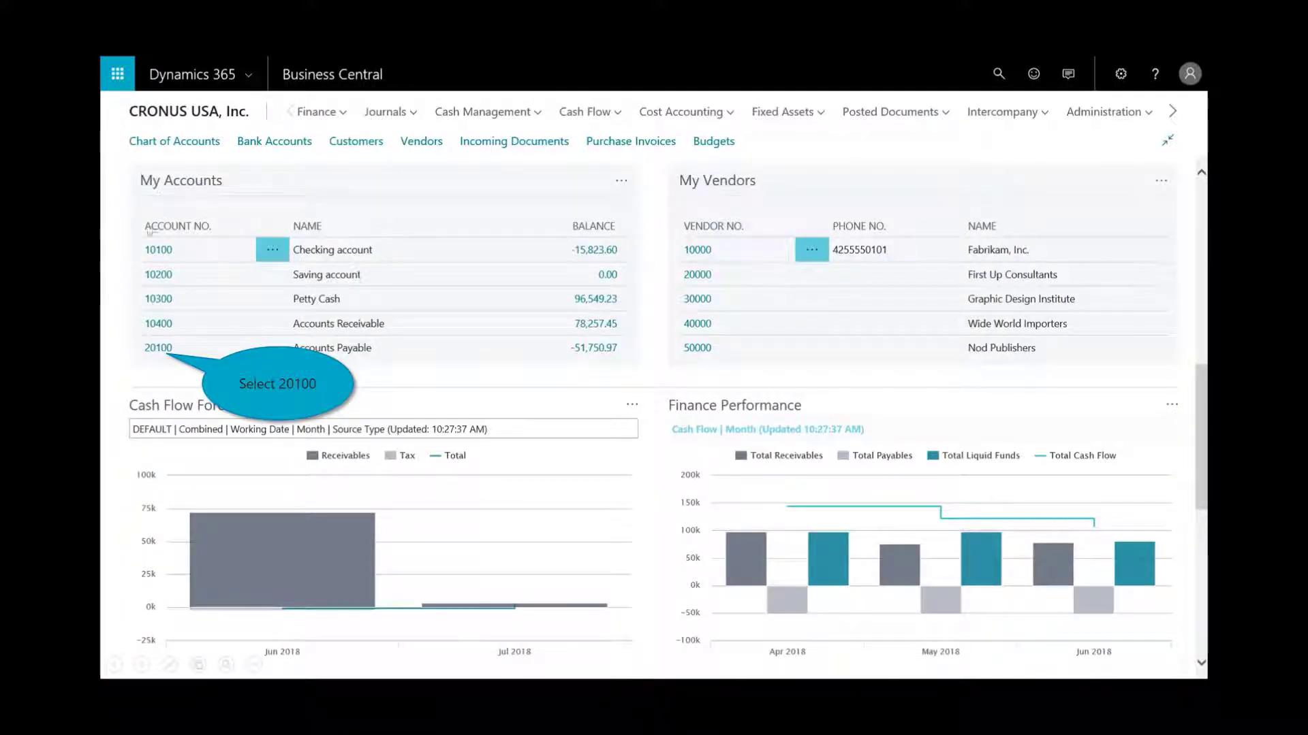
{"action": "left_click", "coordinate": [159, 348]}
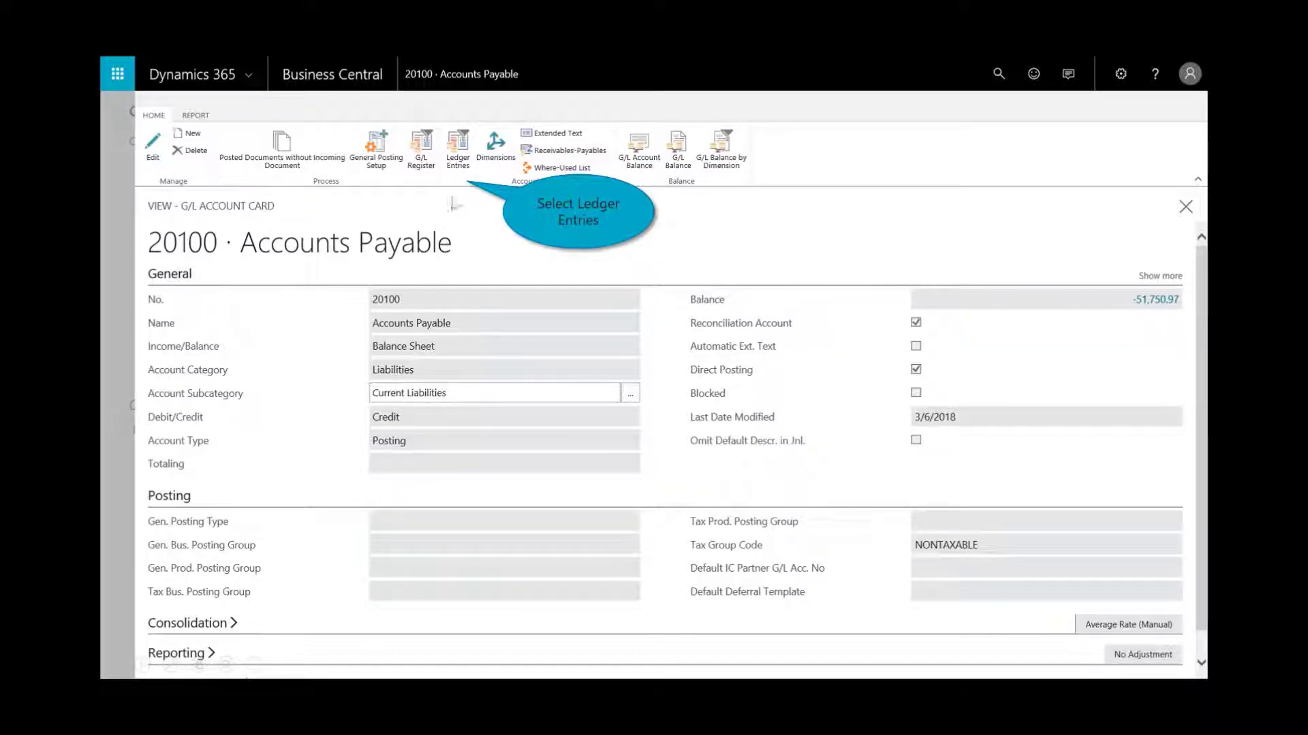
{"action": "left_click", "coordinate": [468, 170]}
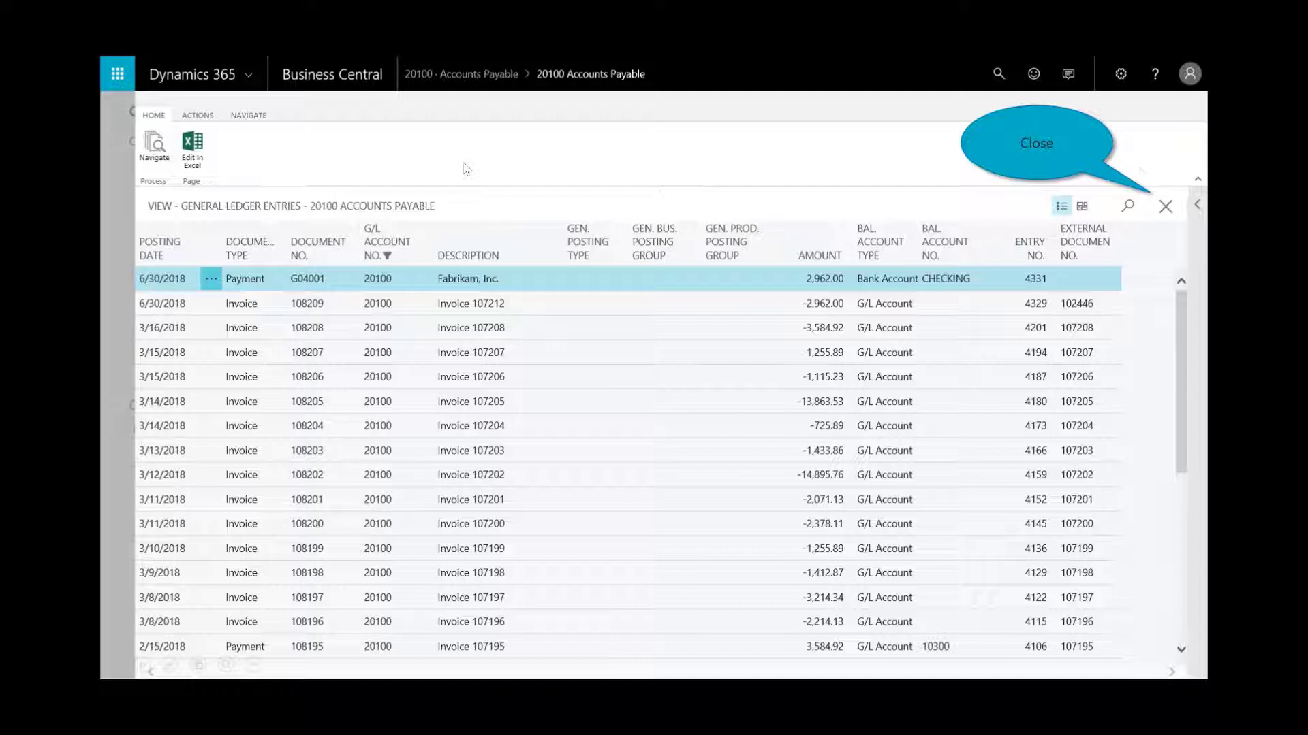
{"action": "left_click", "coordinate": [1165, 207]}
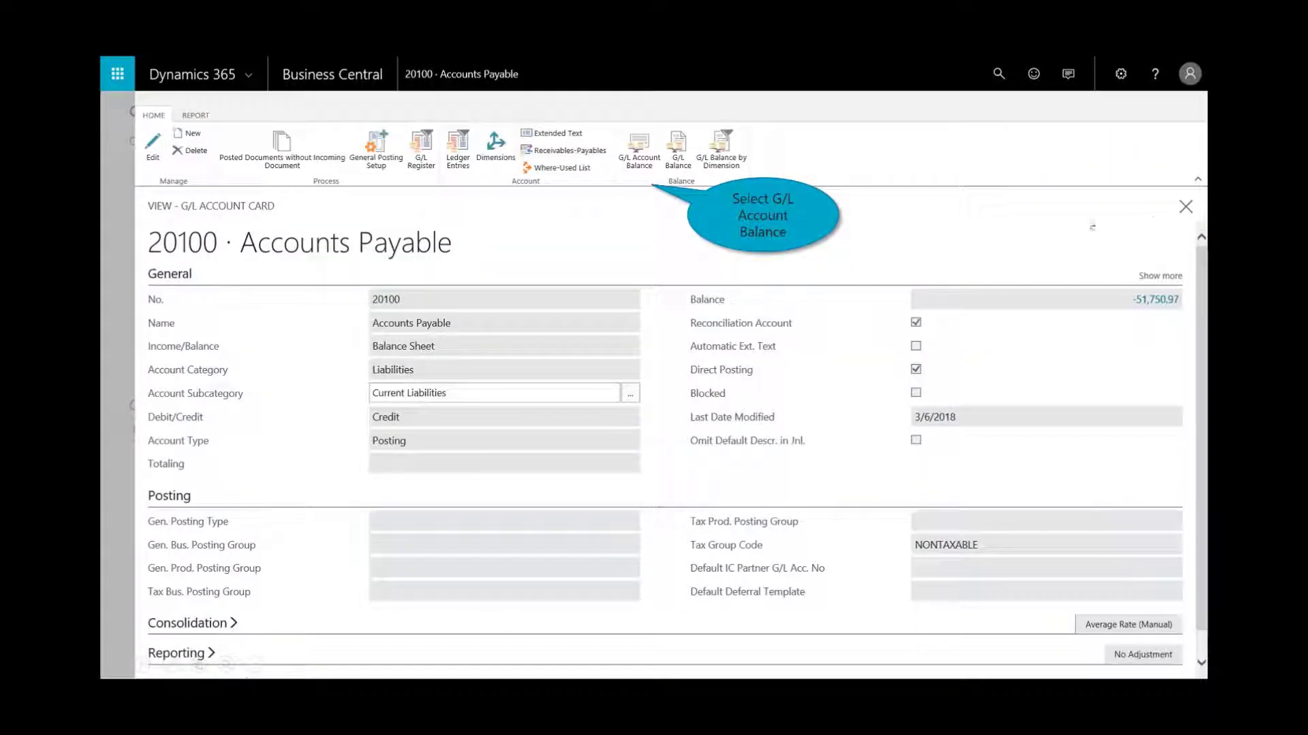
{"action": "left_click", "coordinate": [640, 149]}
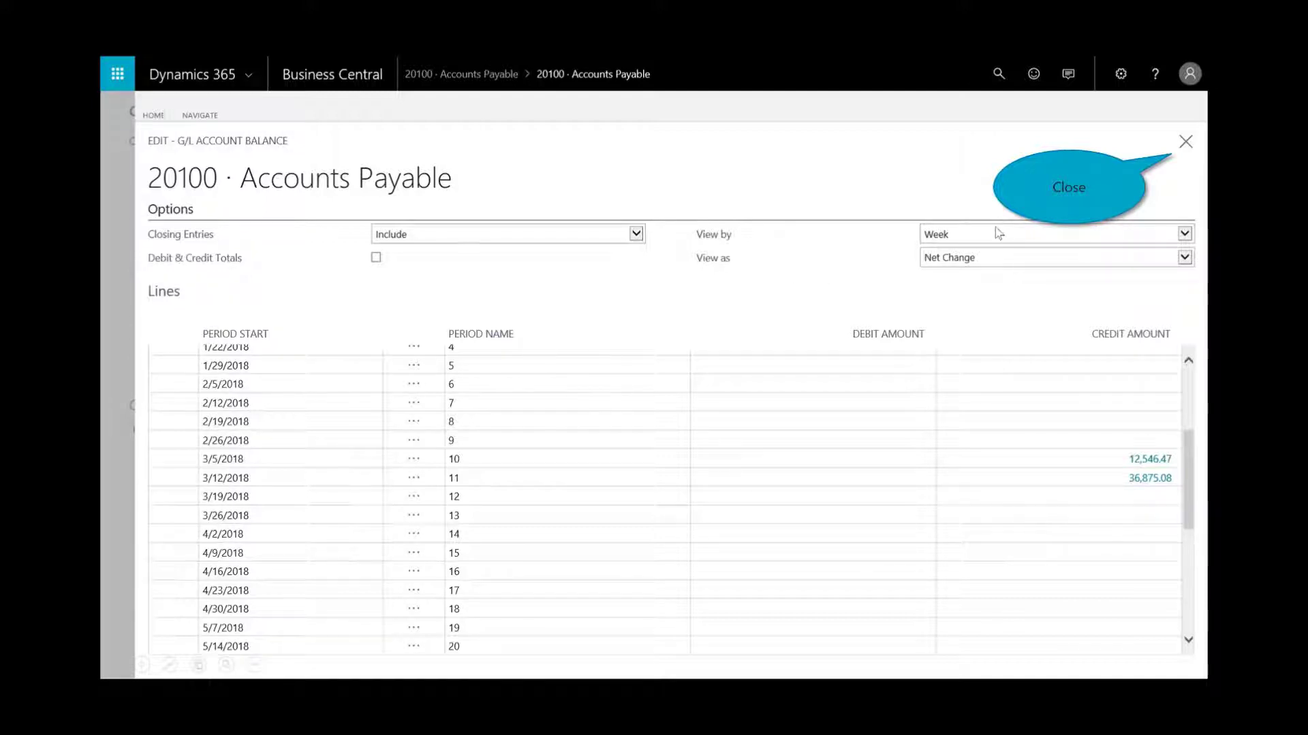
{"action": "left_click", "coordinate": [1185, 143]}
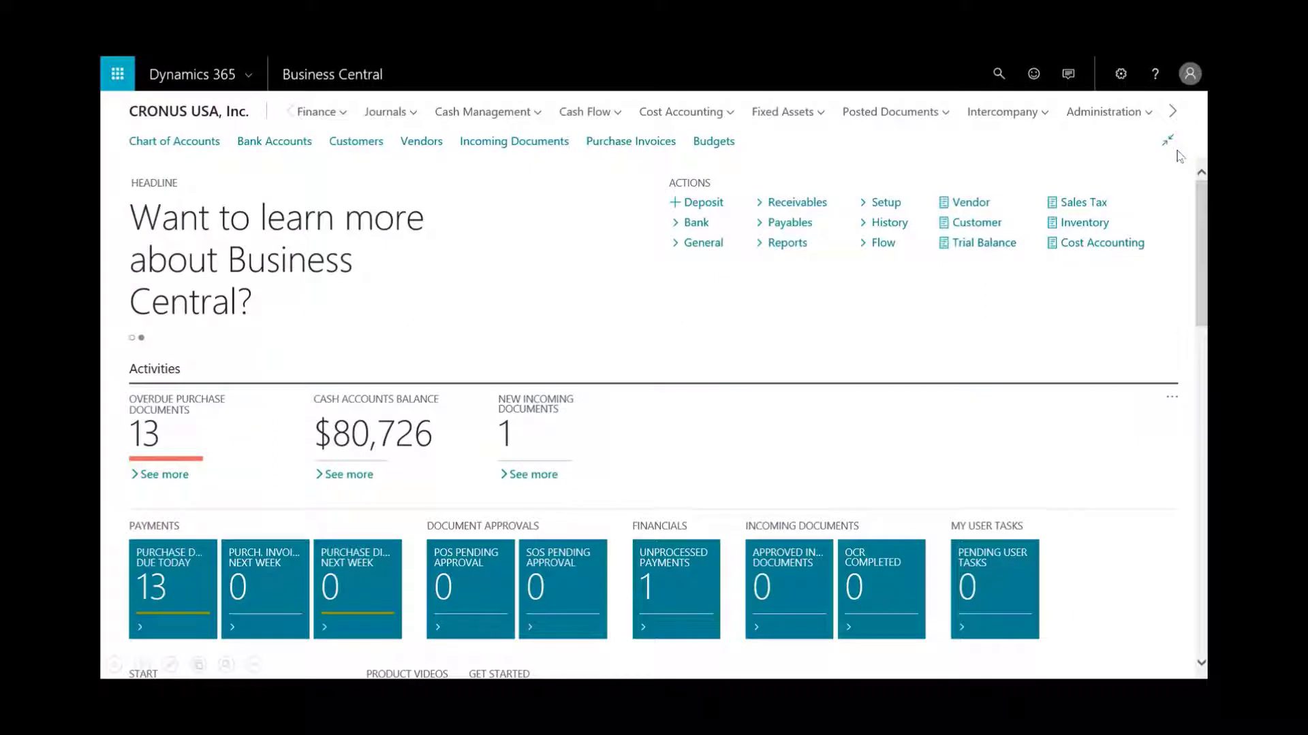